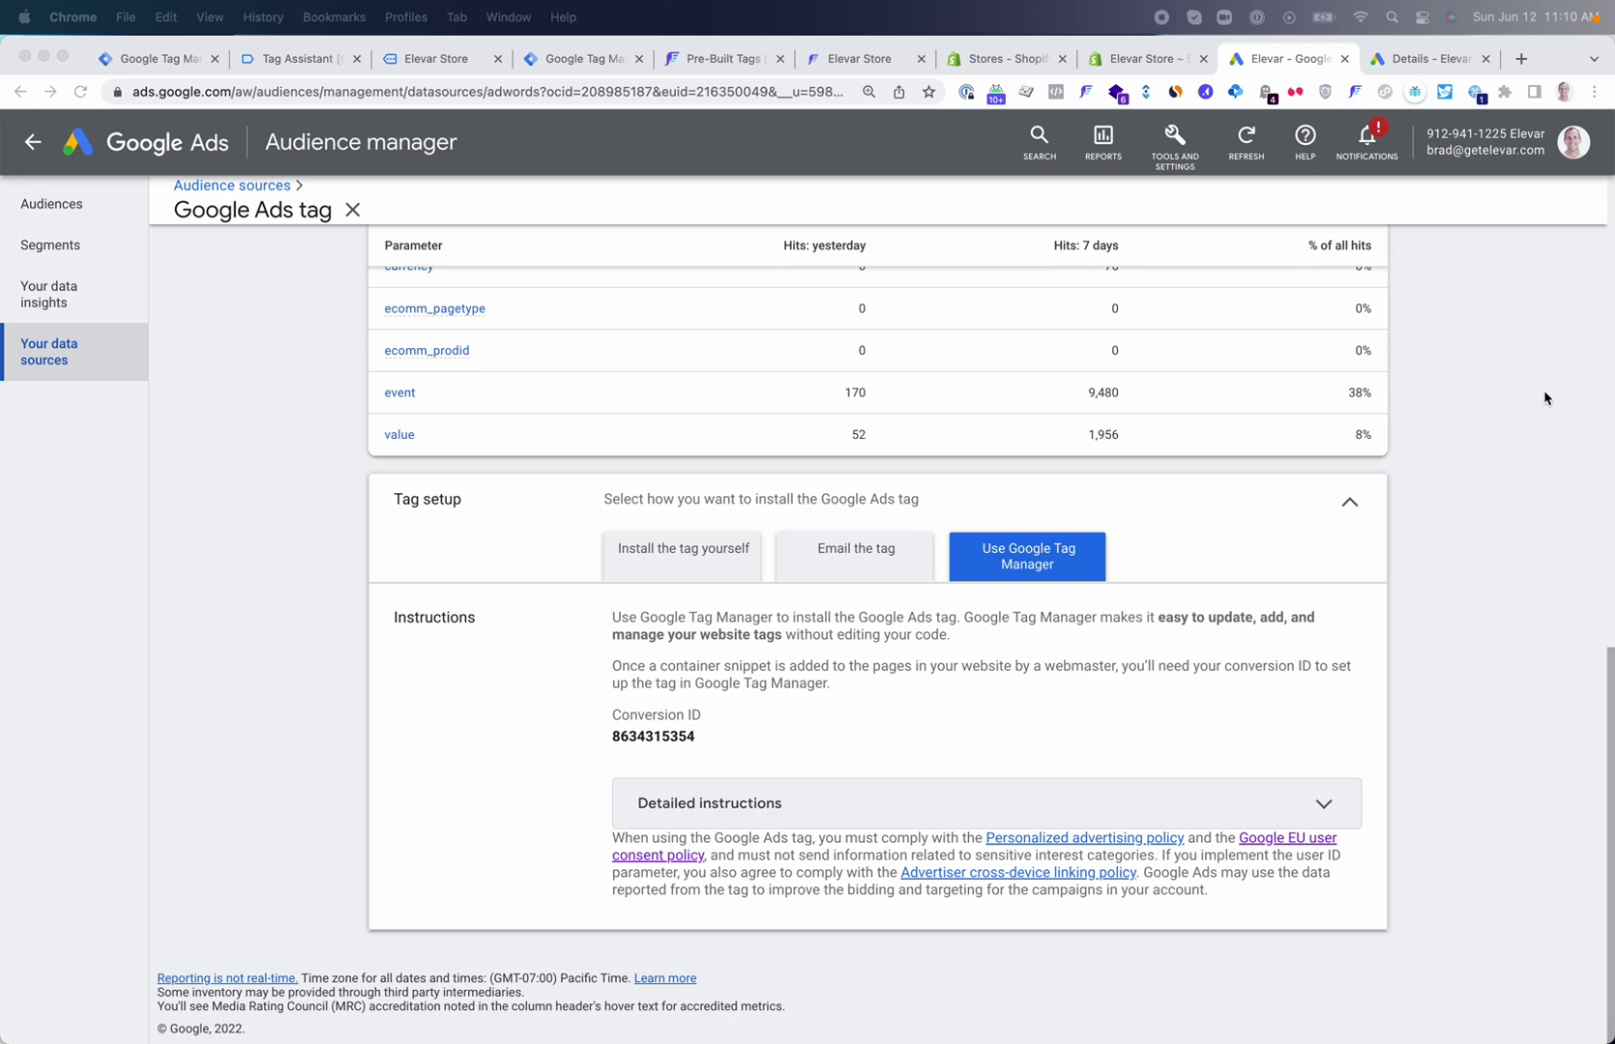
- Go from Elevar's Google Ads container page to the Data Layer's Install on Store step
click(670, 59)
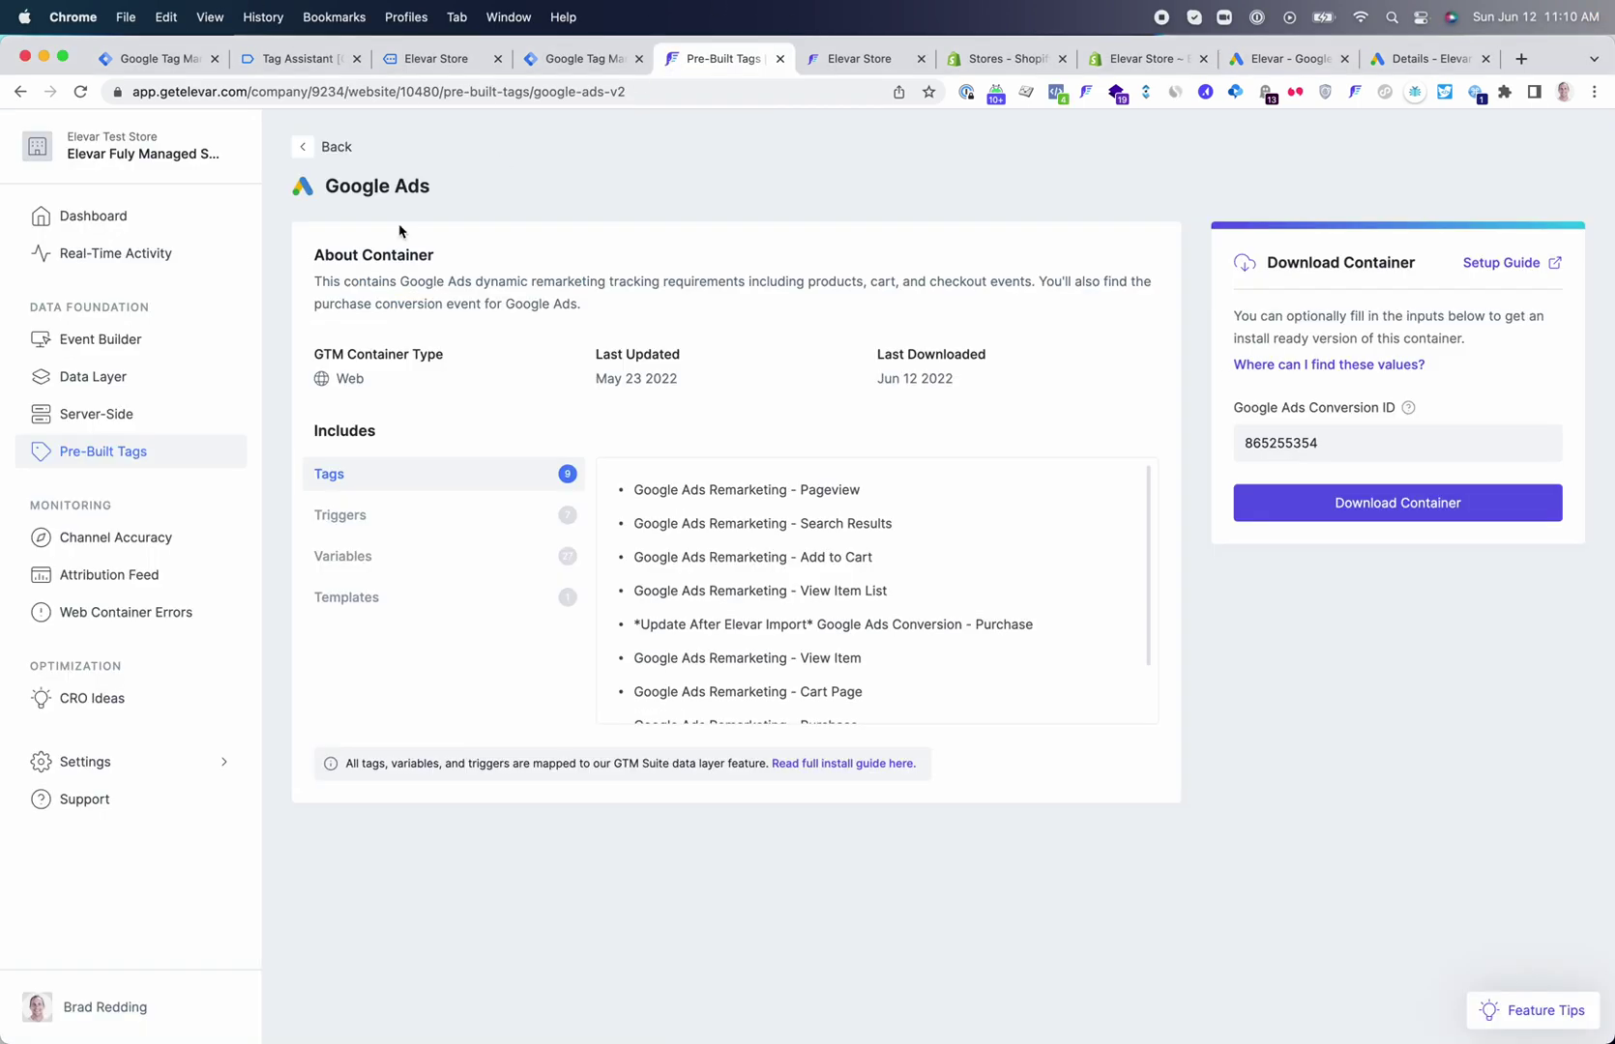
click(101, 379)
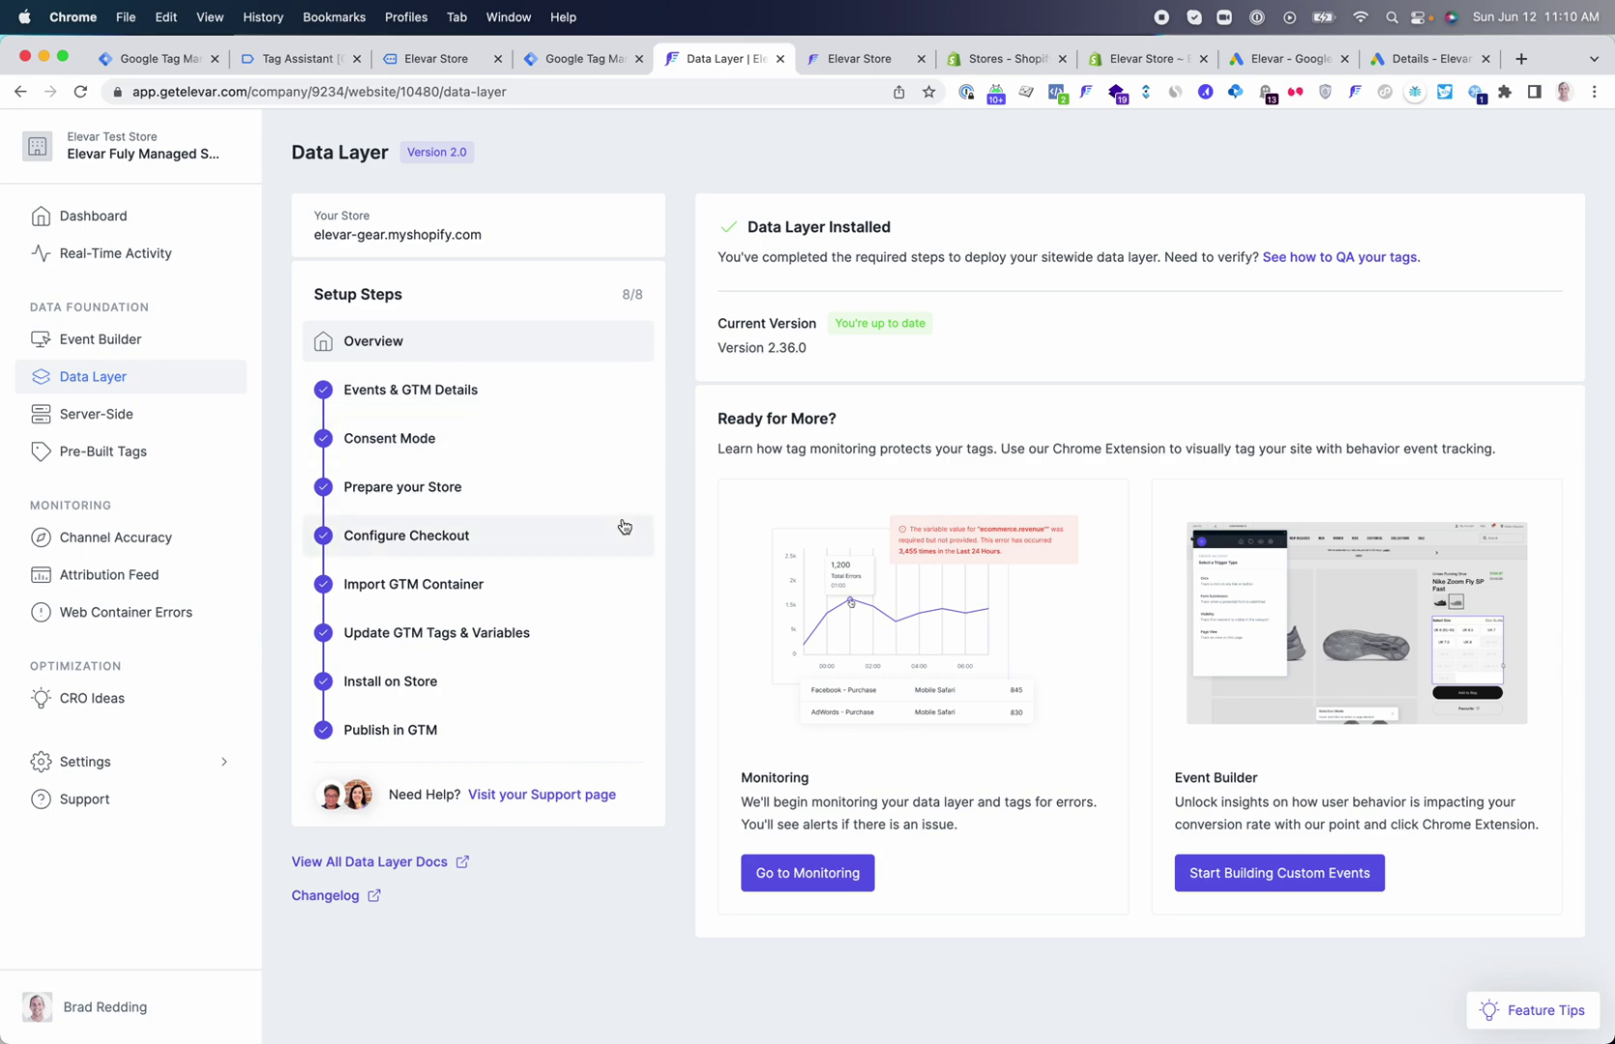
click(399, 675)
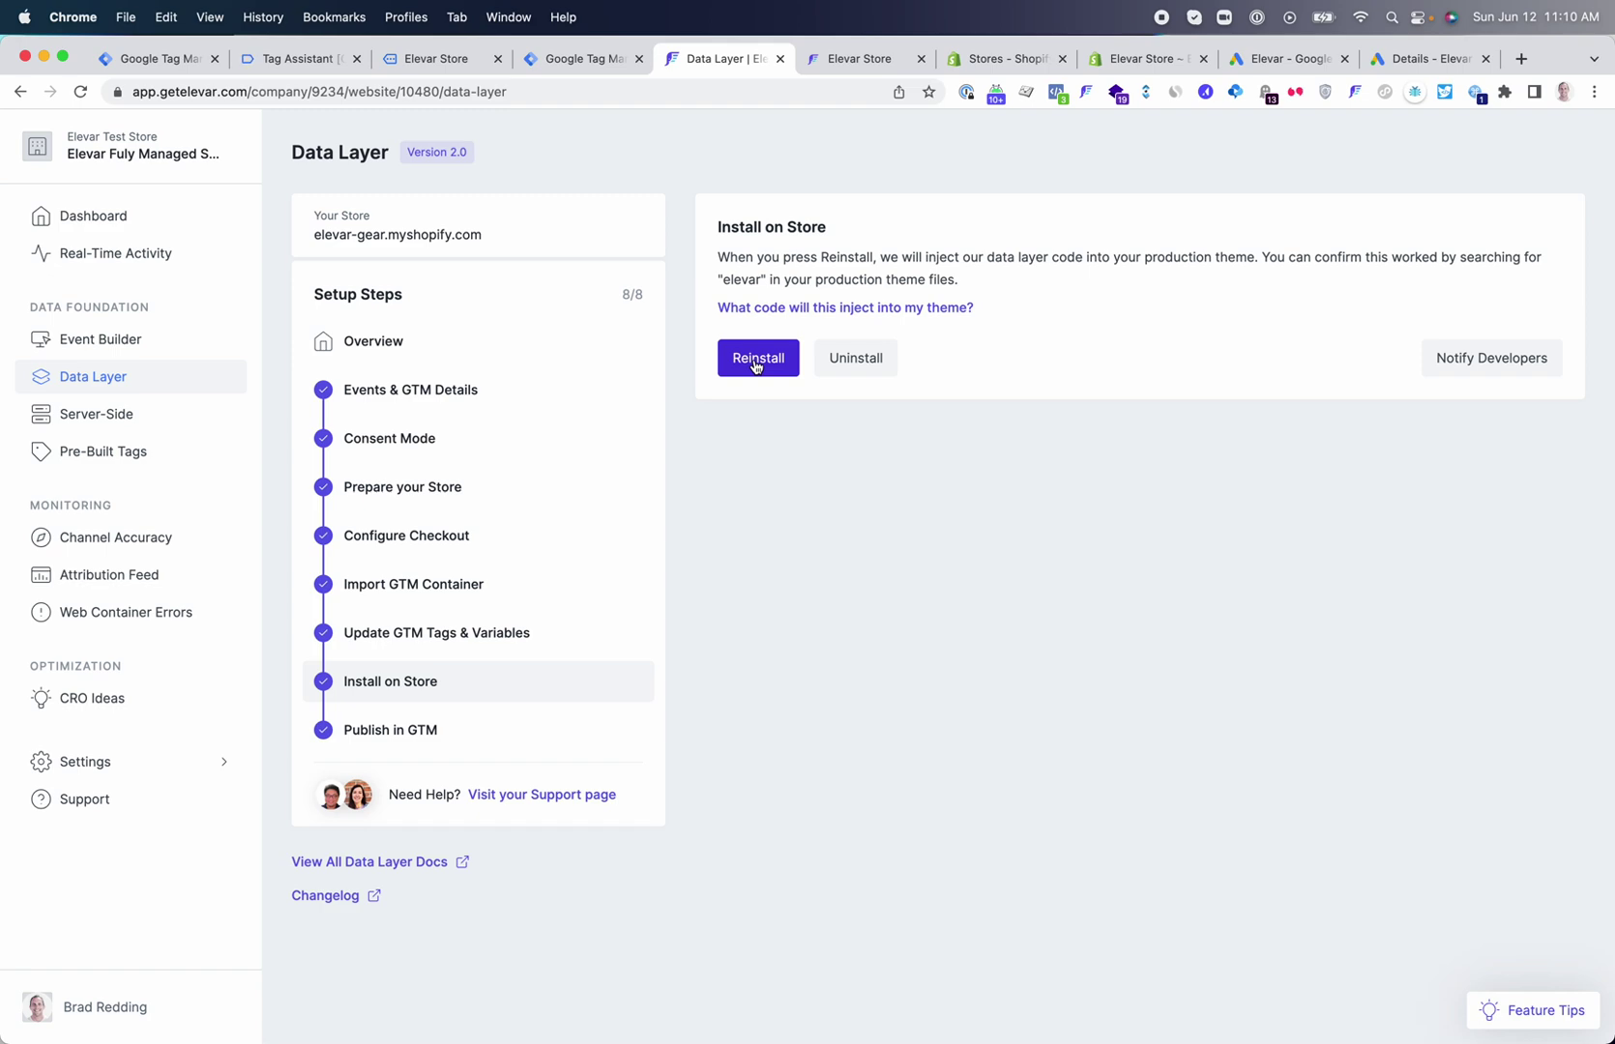
- Open the Trucker Cap product page in the storefront being debugged
click(432, 60)
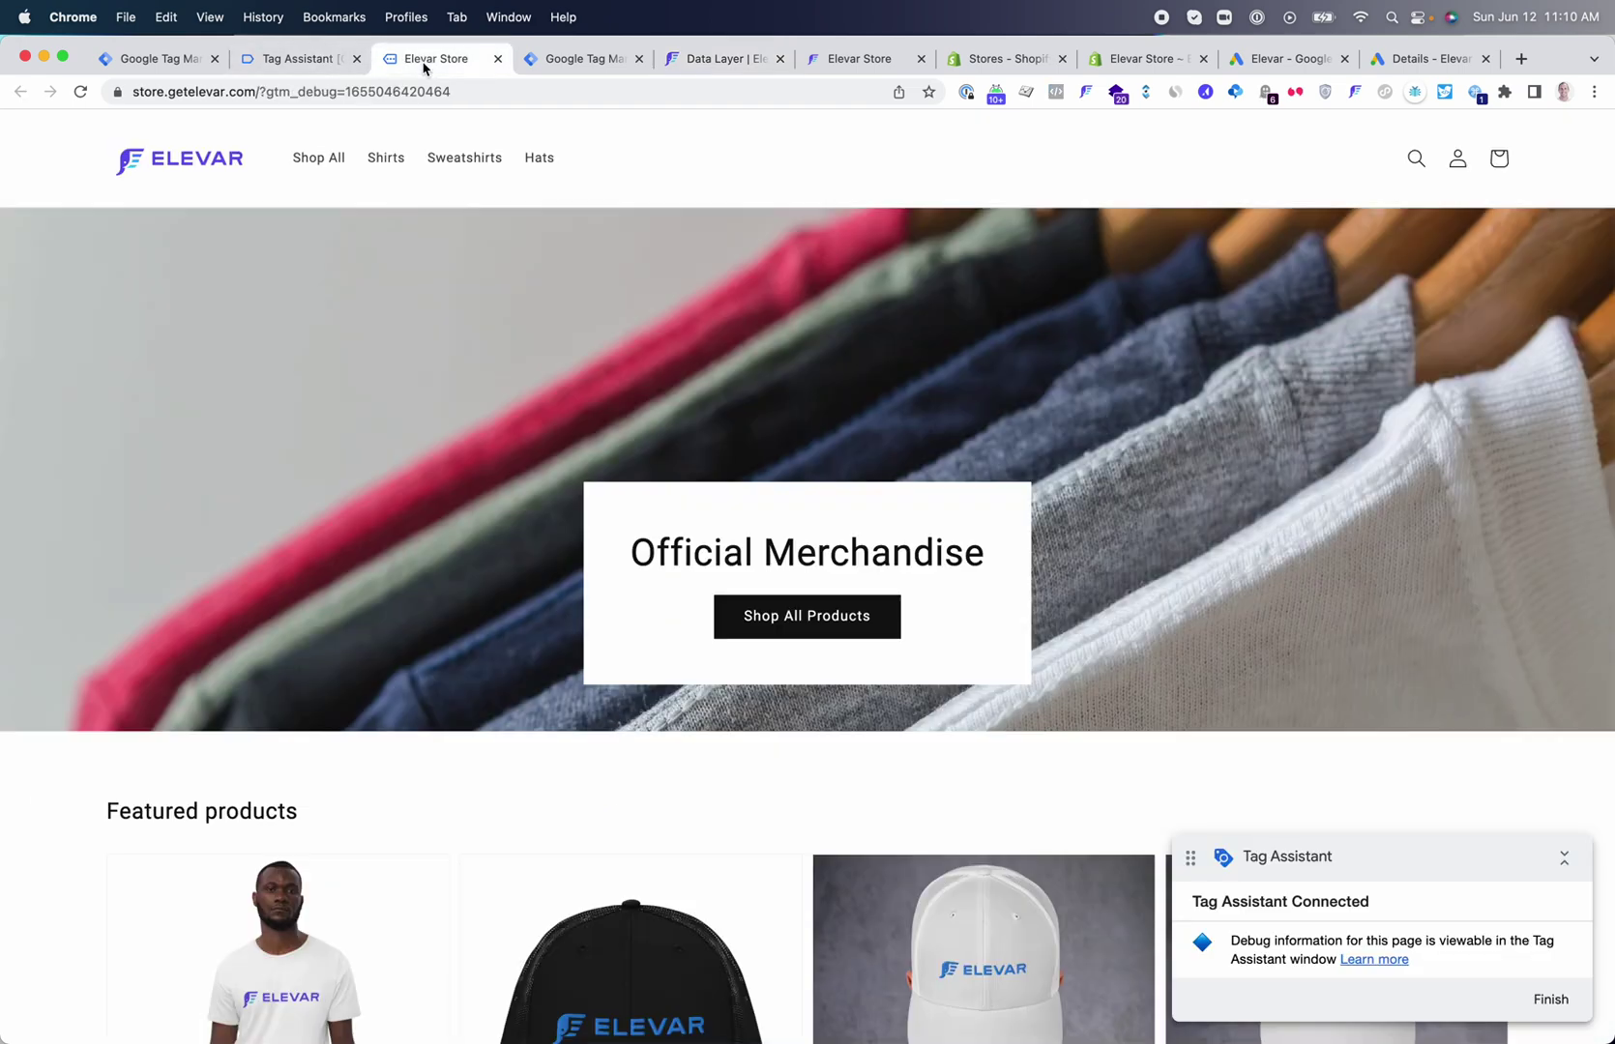
scroll(959, 814, down, 3)
click(965, 763)
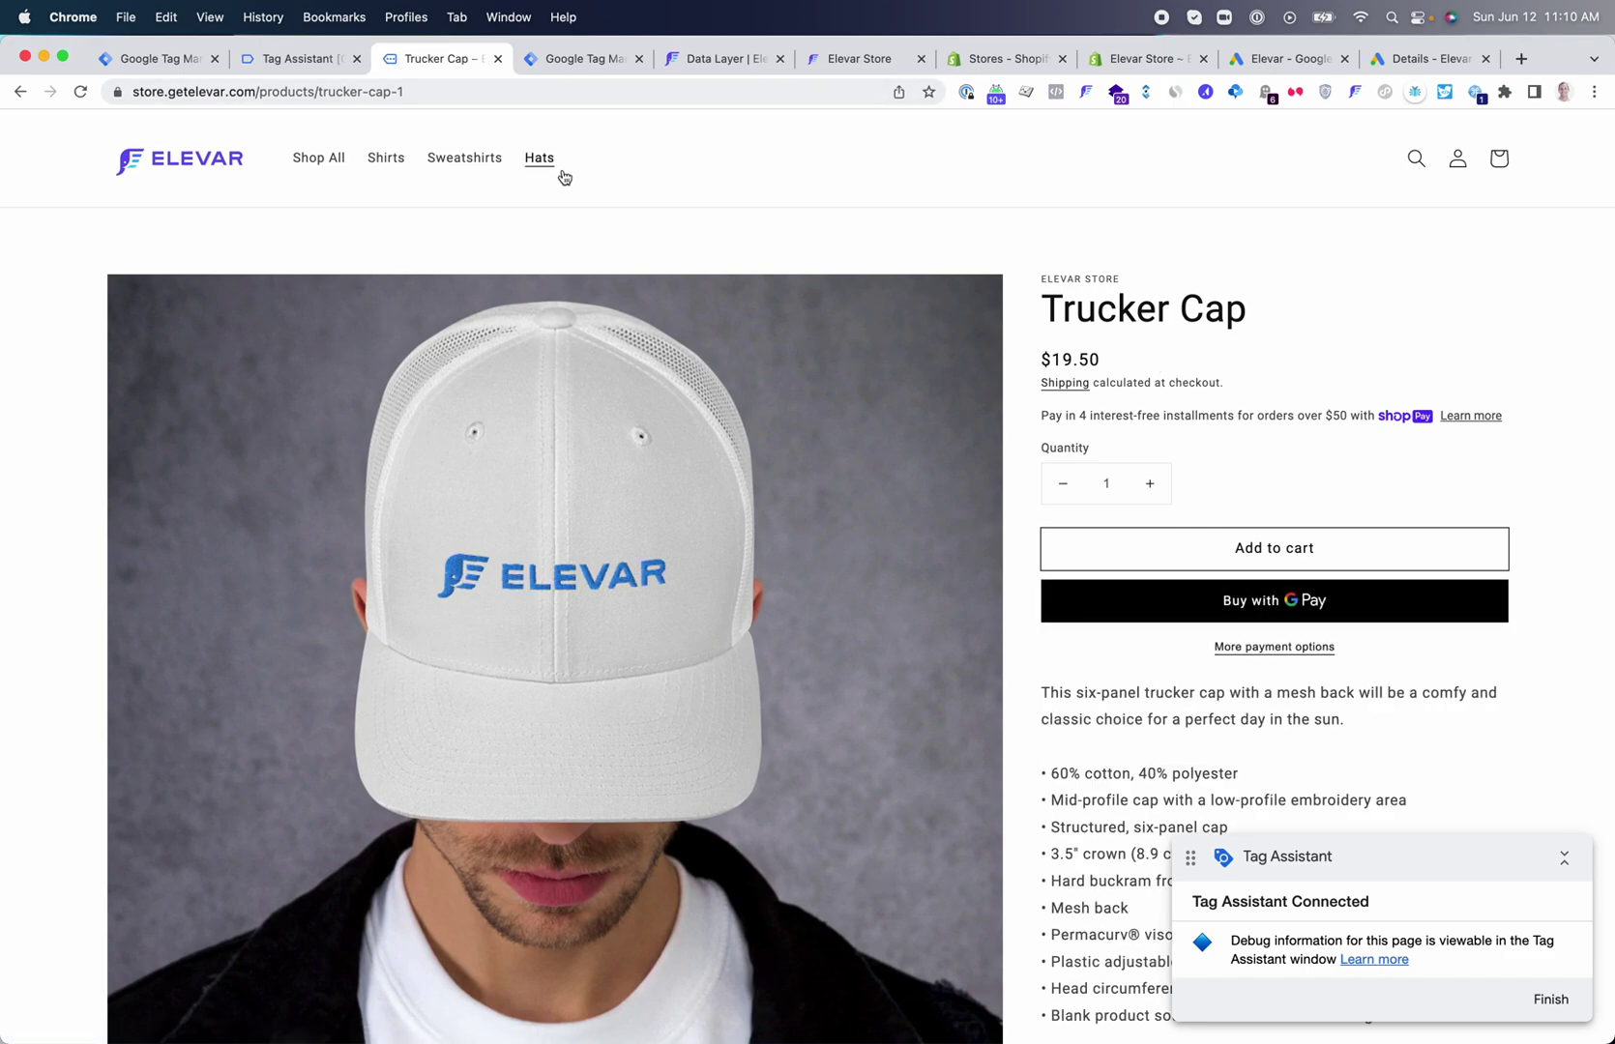
- Inspect the Google Ads Remarketing - View Item tag under dl_view_item, then go to Elevar's Pre-Built Tags
click(302, 62)
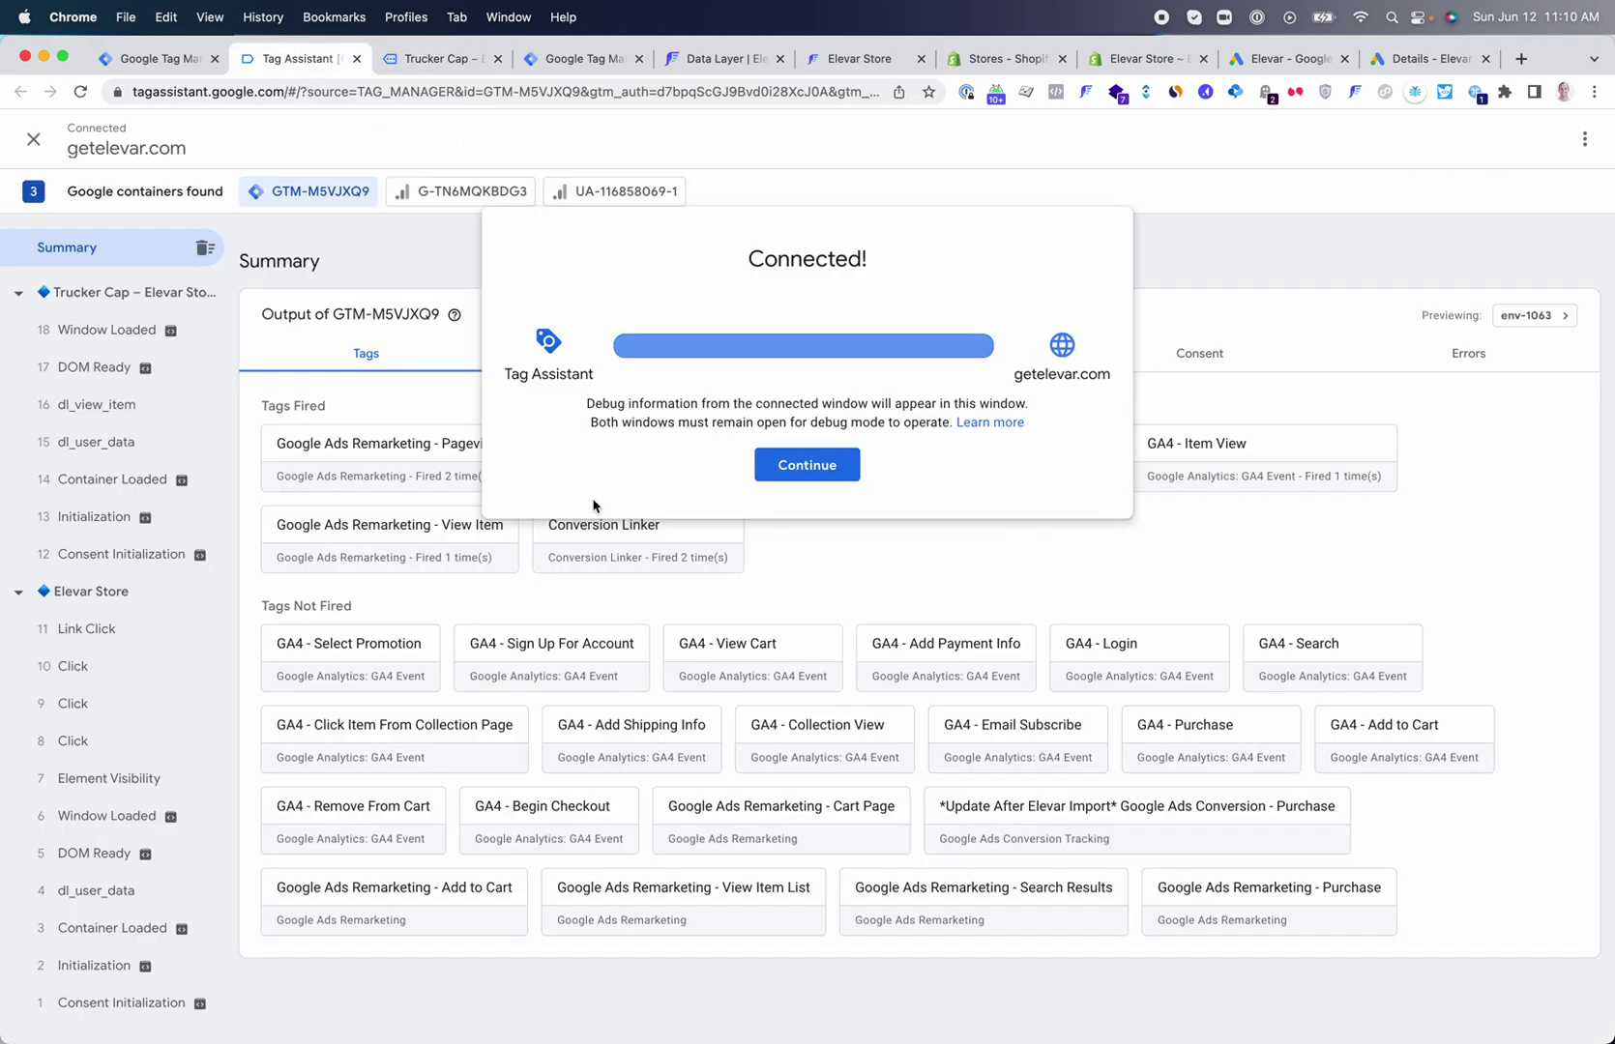
click(807, 468)
click(128, 416)
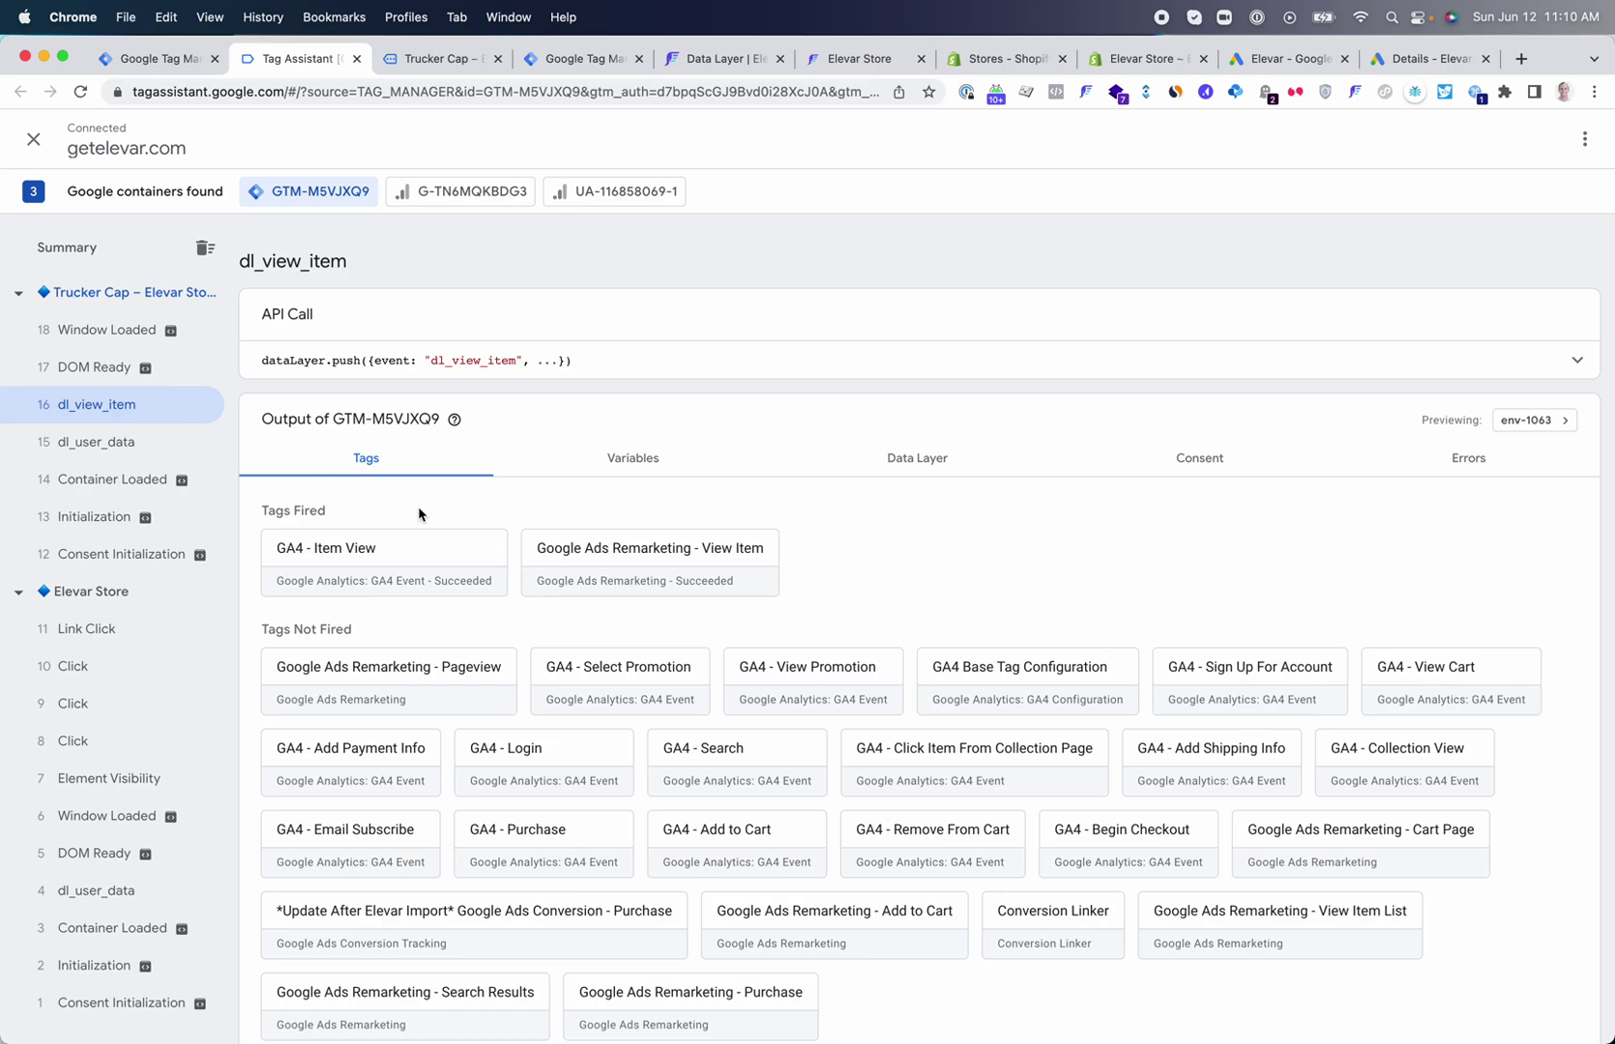
click(646, 588)
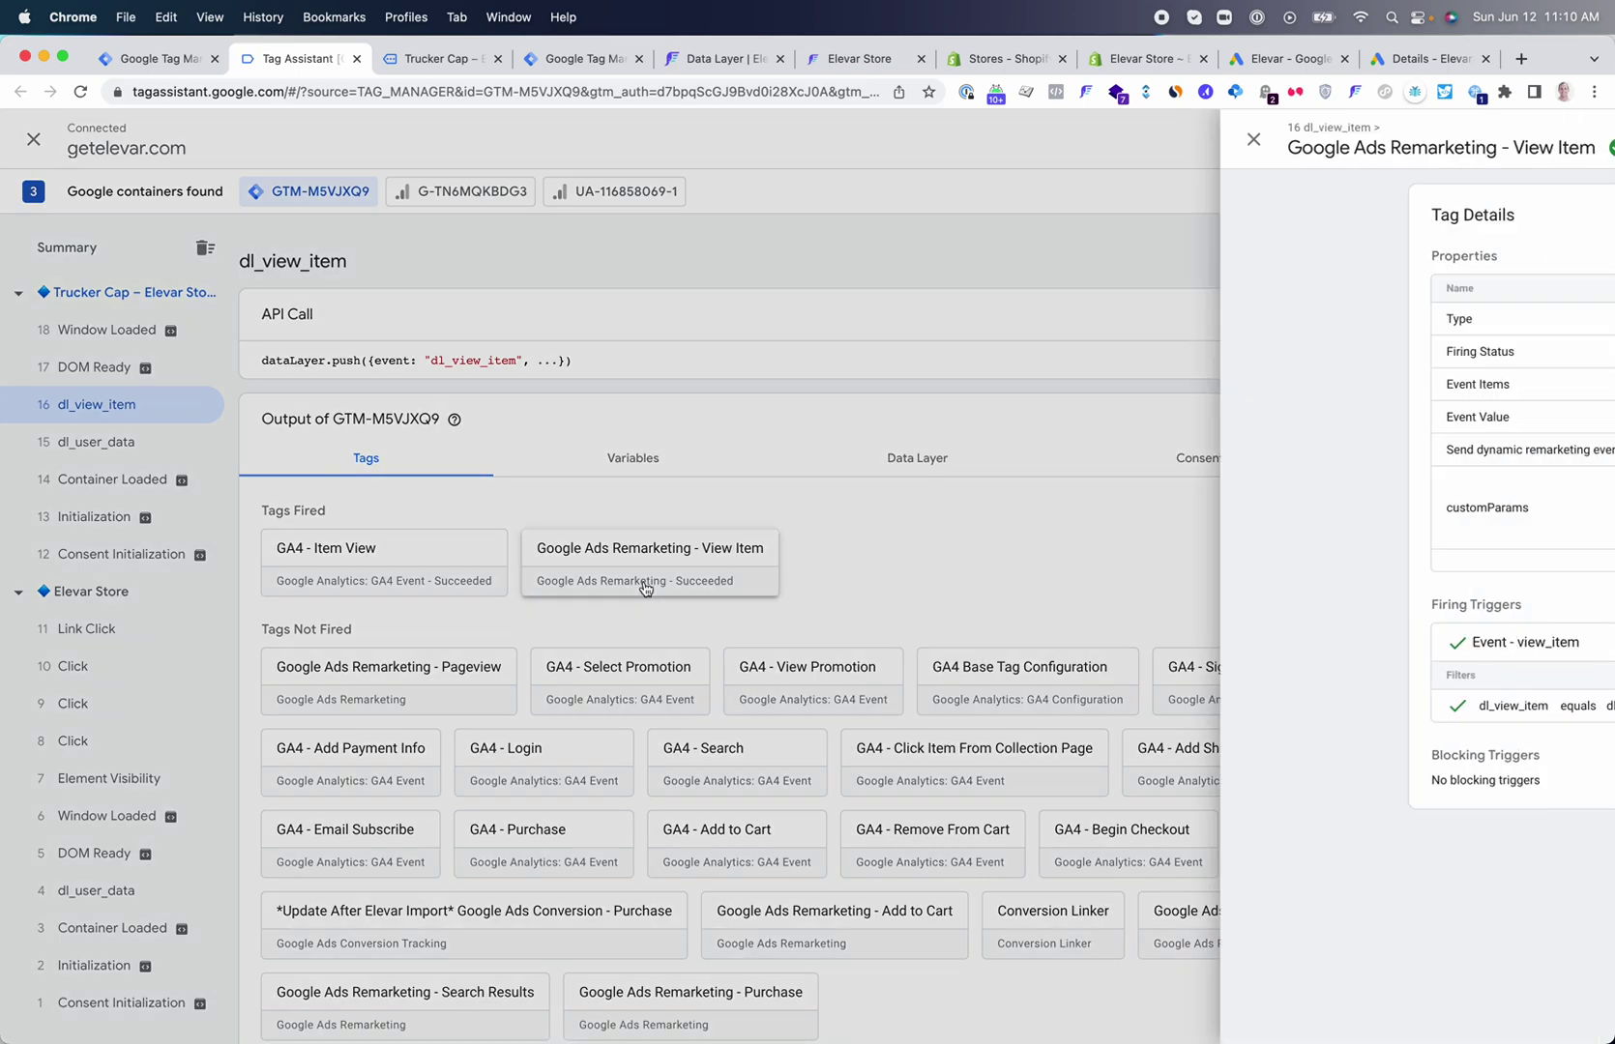
click(902, 563)
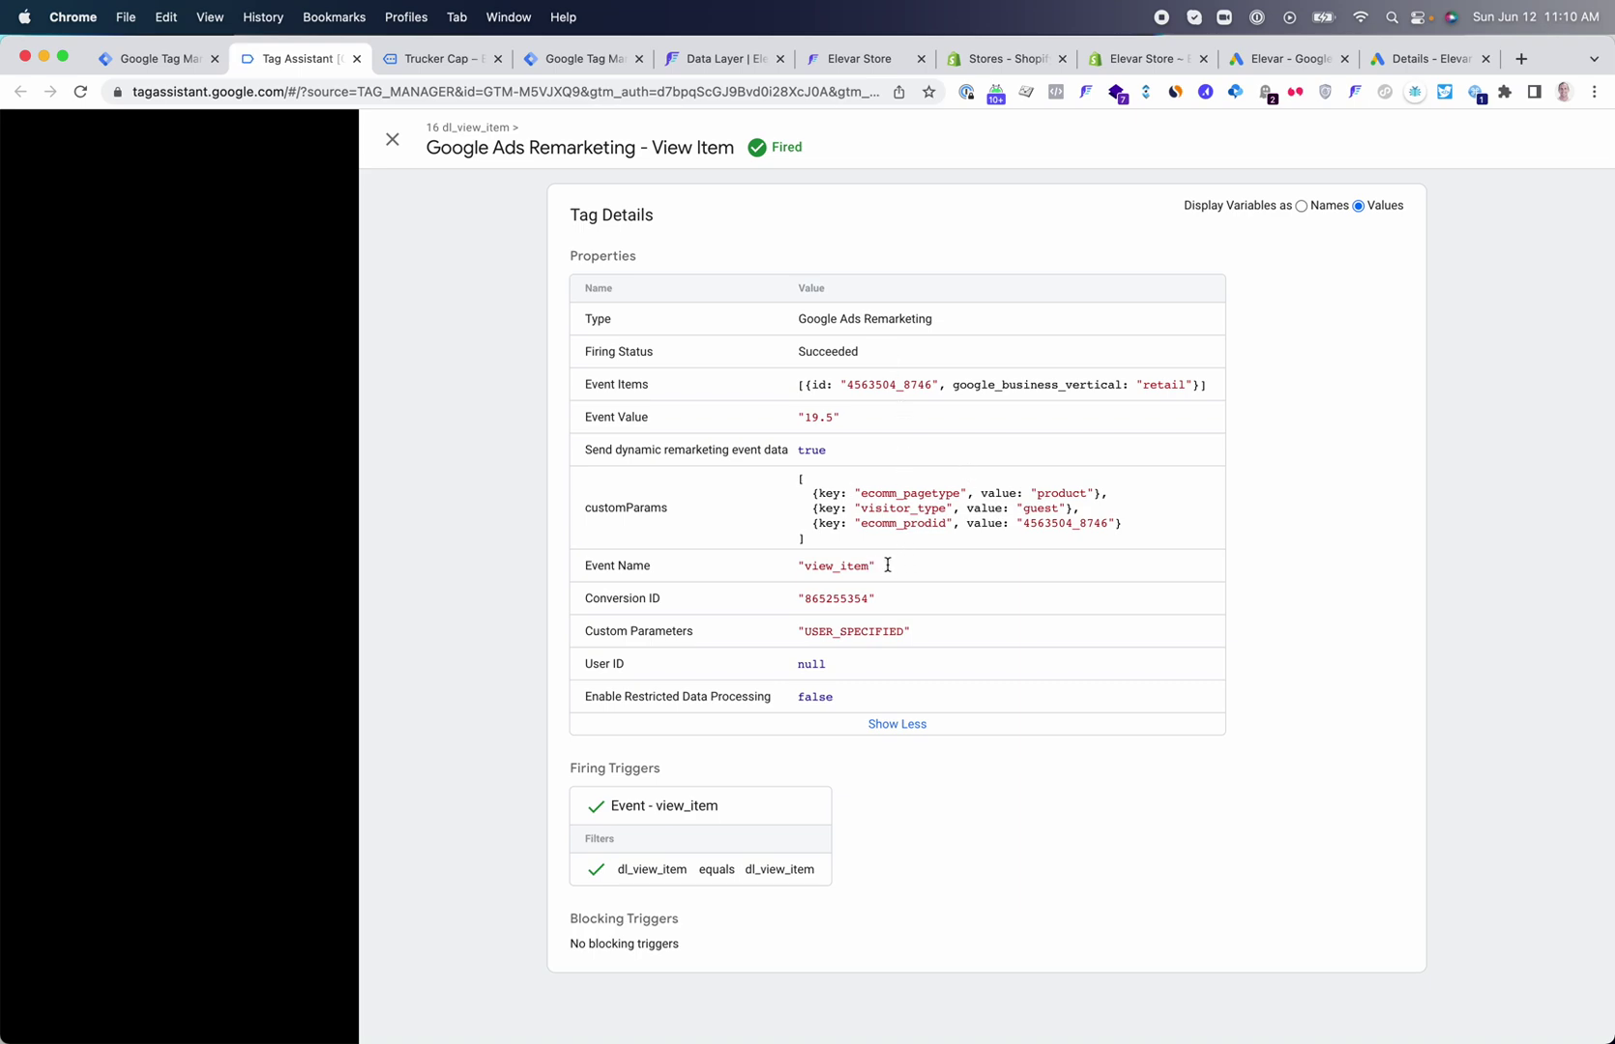
click(290, 303)
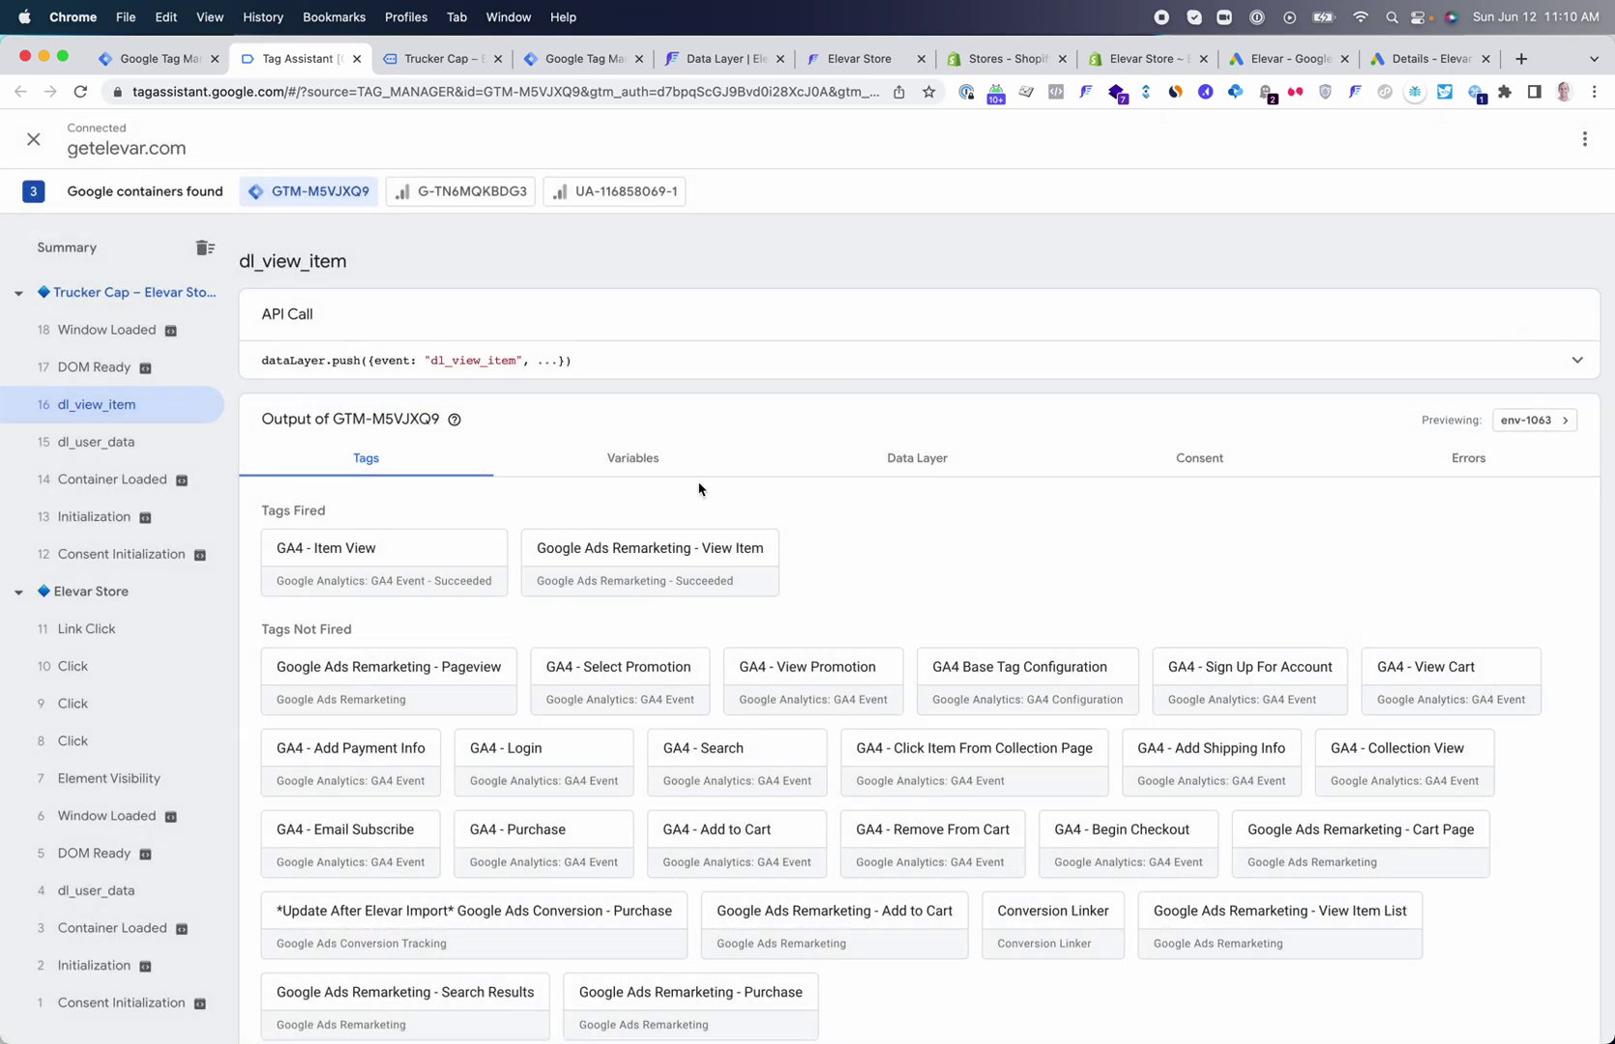
scroll(679, 356, down, 1)
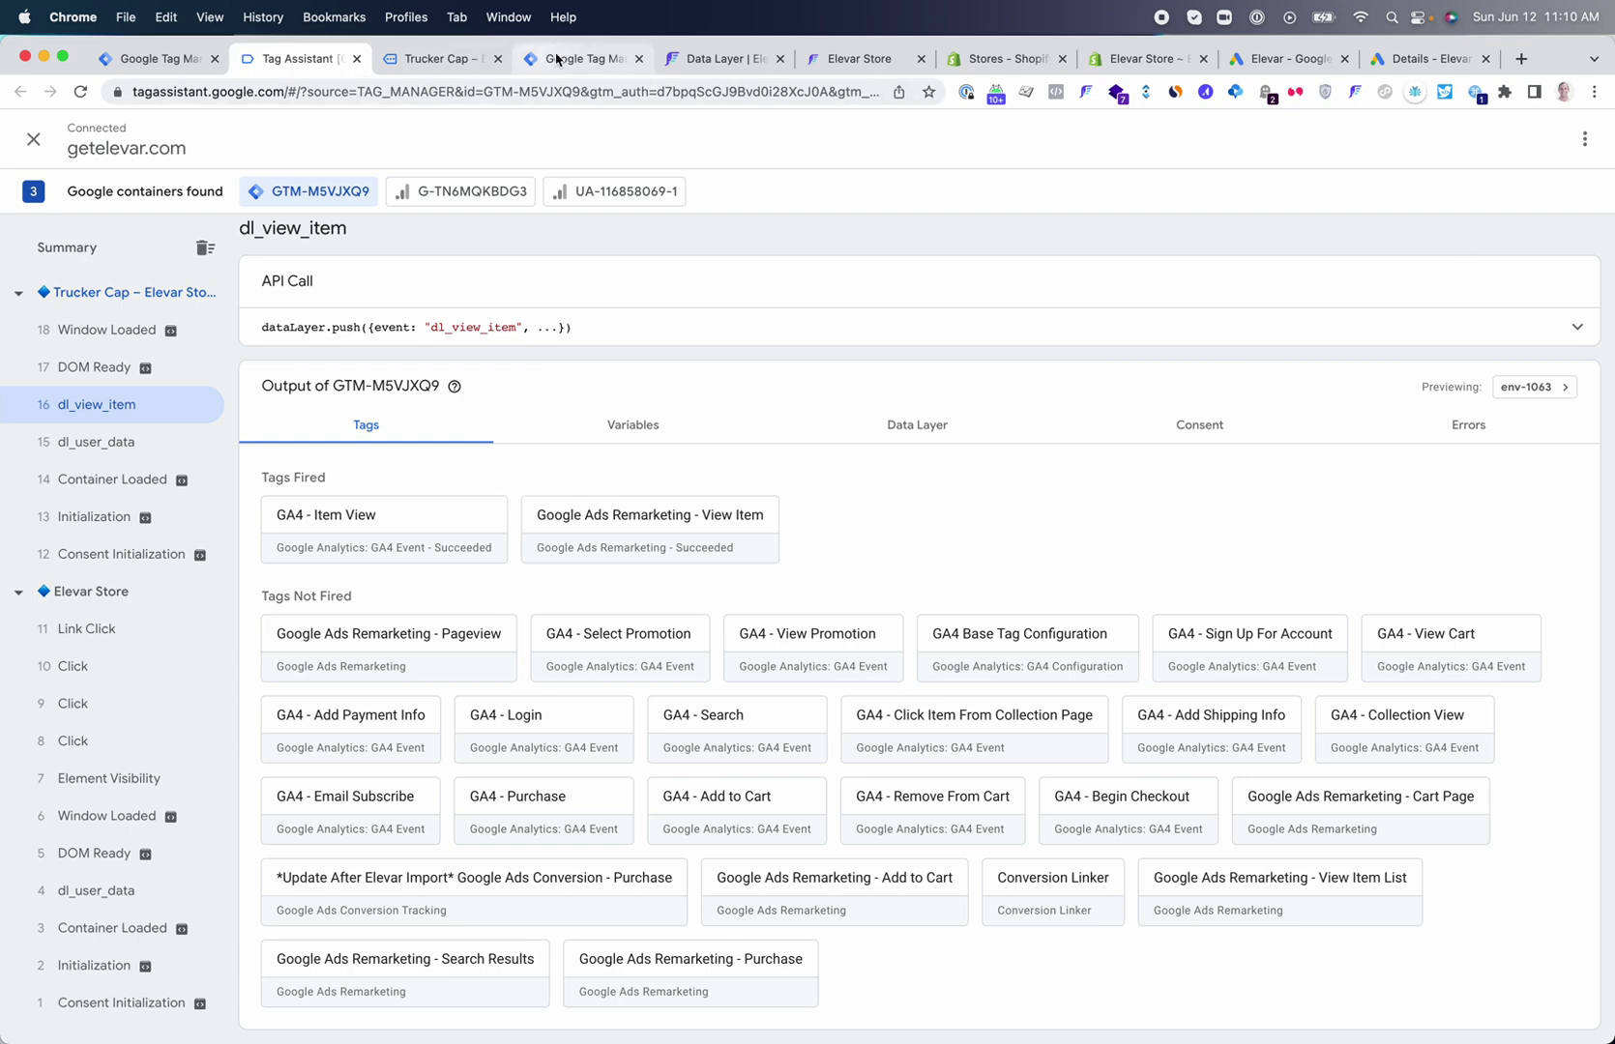
click(724, 67)
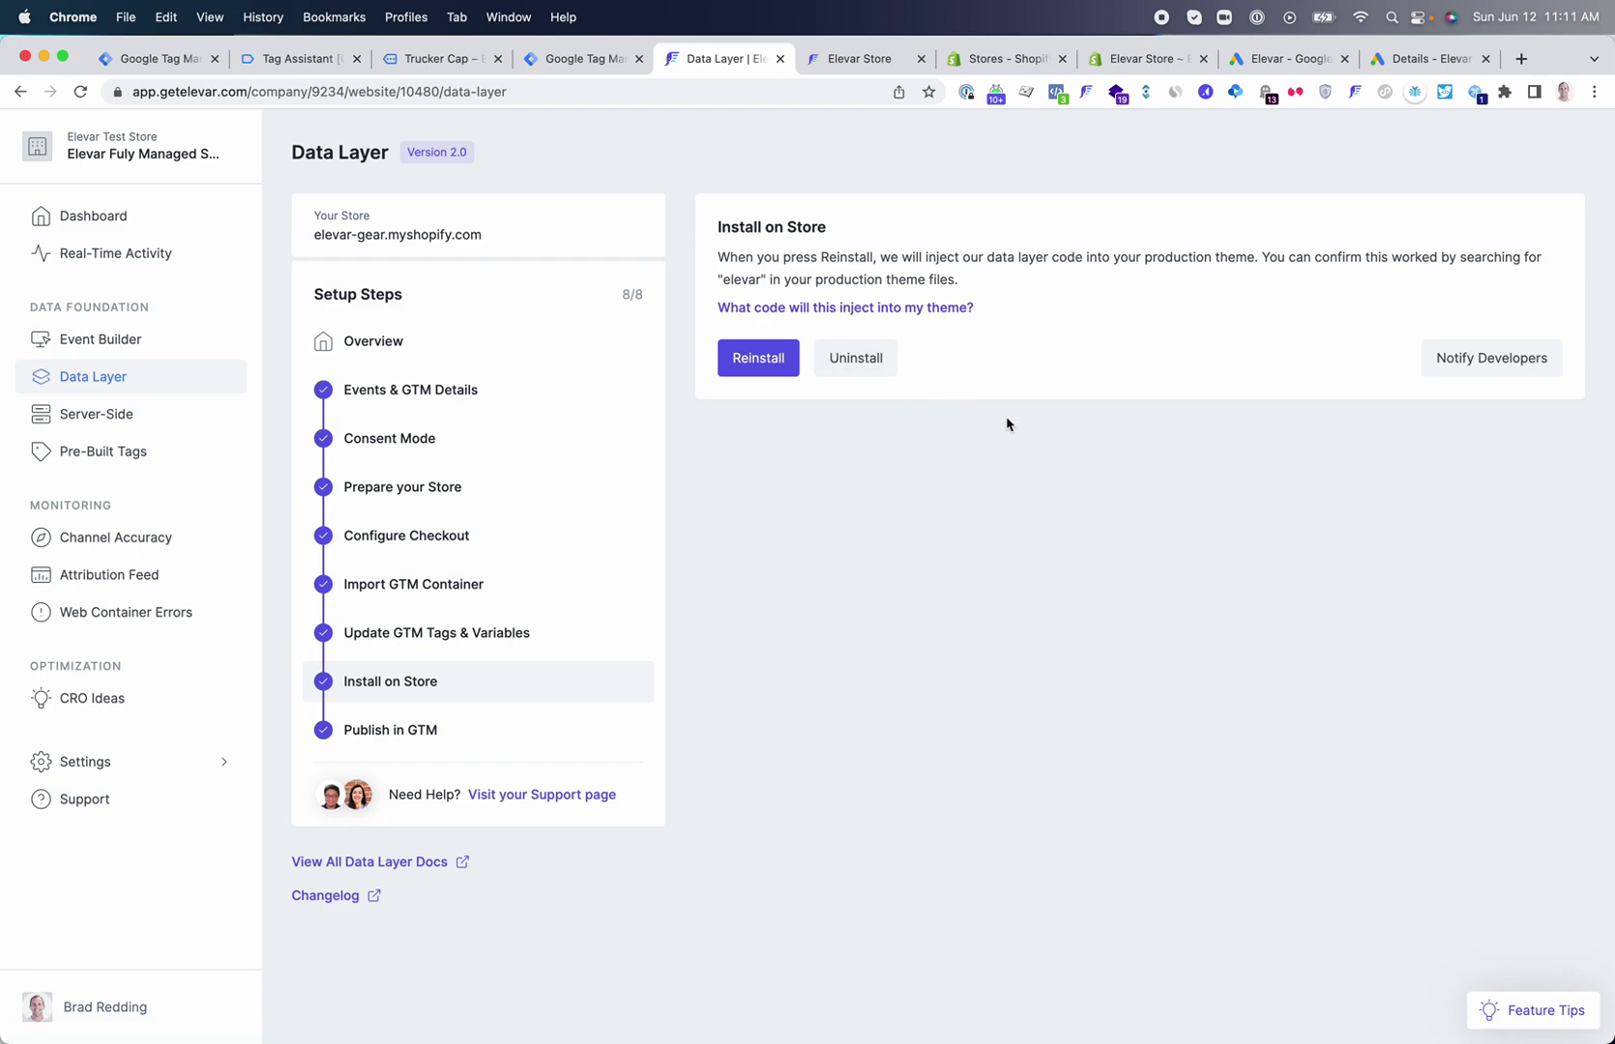
click(106, 454)
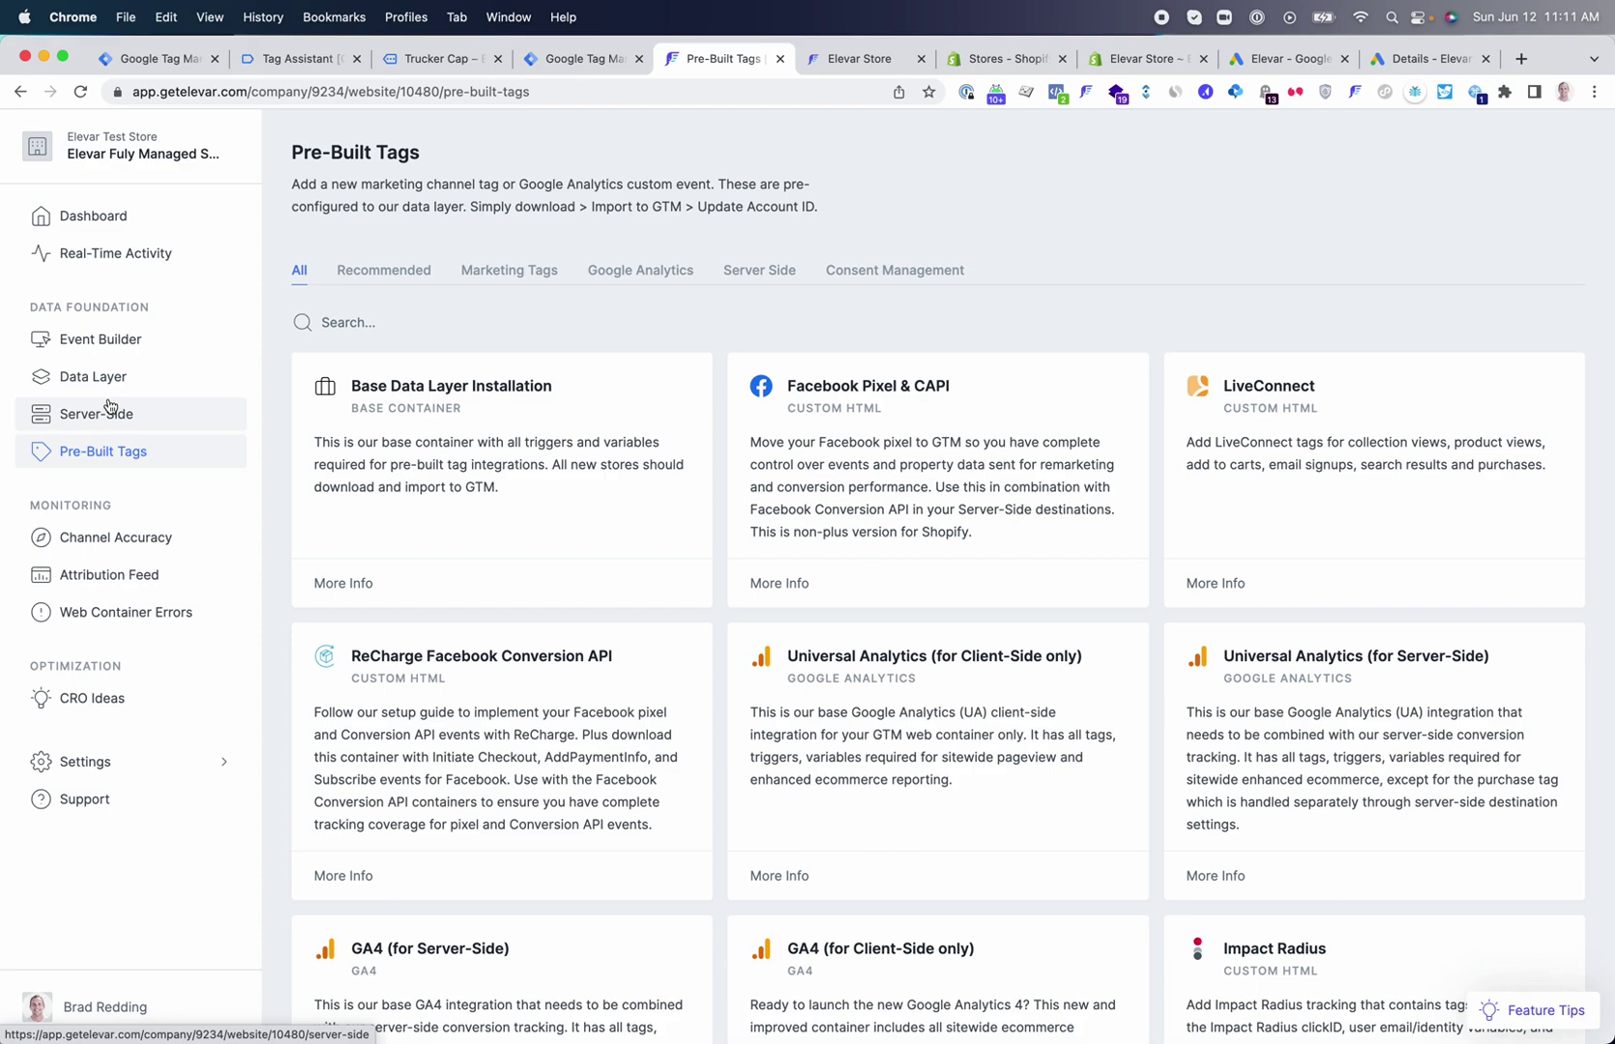
- Search the pre-built tags for 'google ads' and open the Google Ads container card
click(366, 325)
text(g)
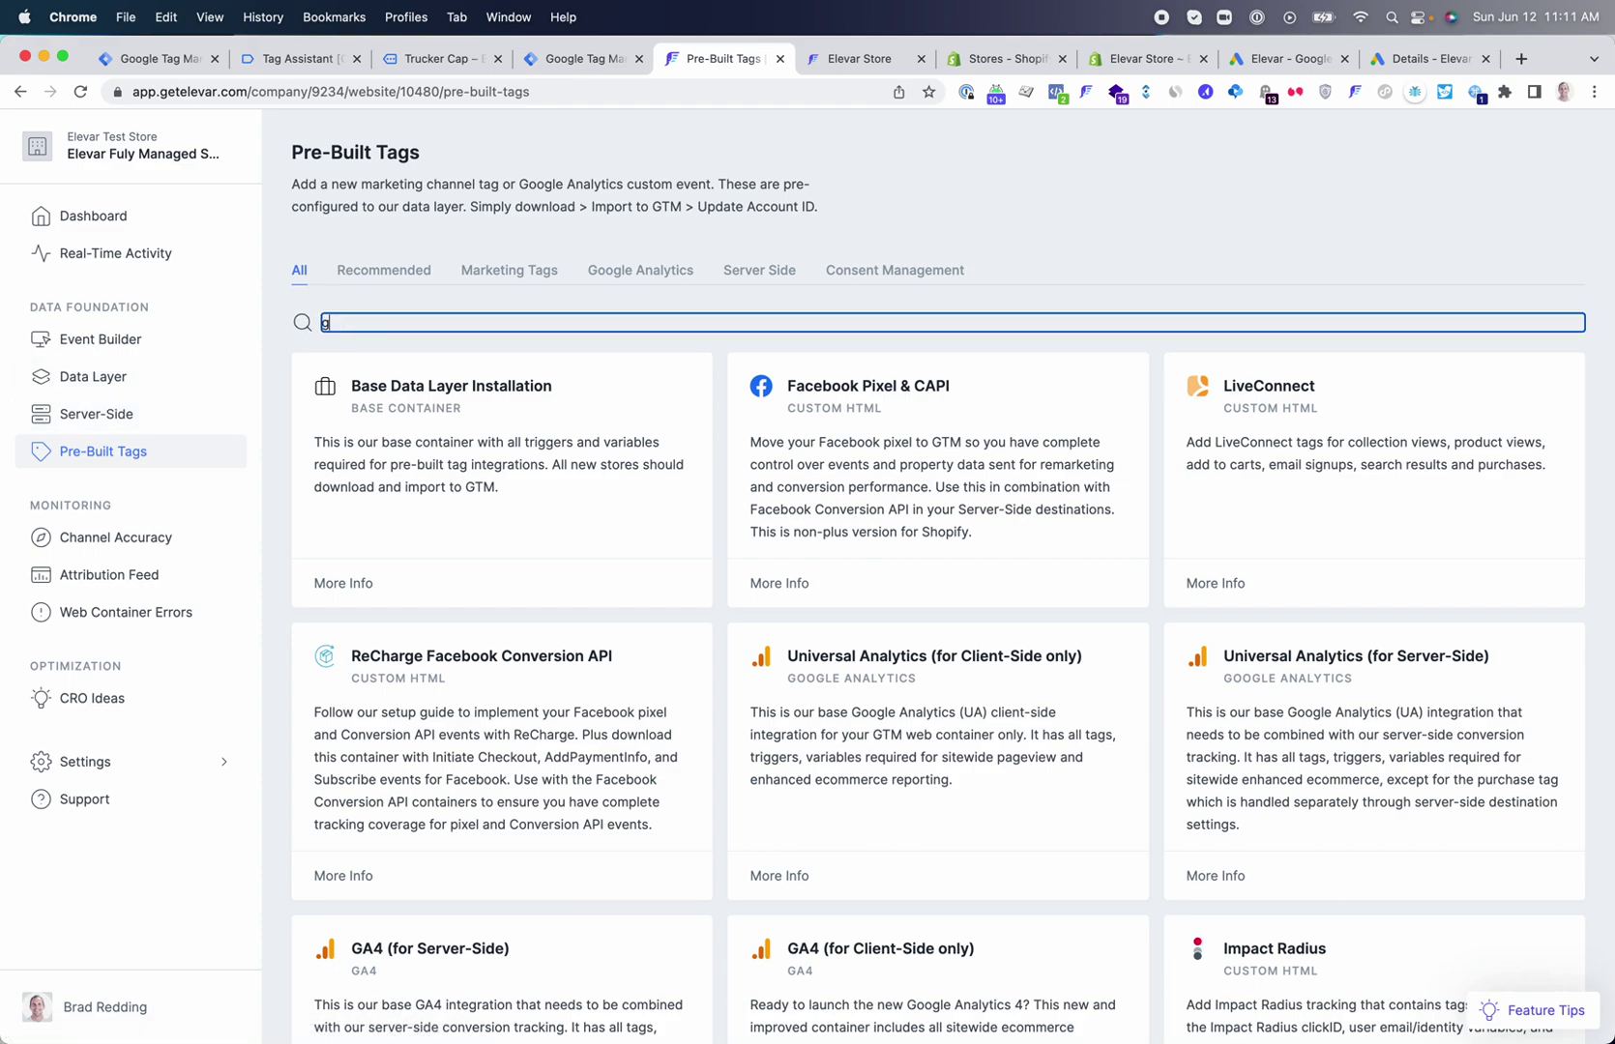
text(oogl tag)
key(BackSpace)
key(BackSpace)
key(BackSpace)
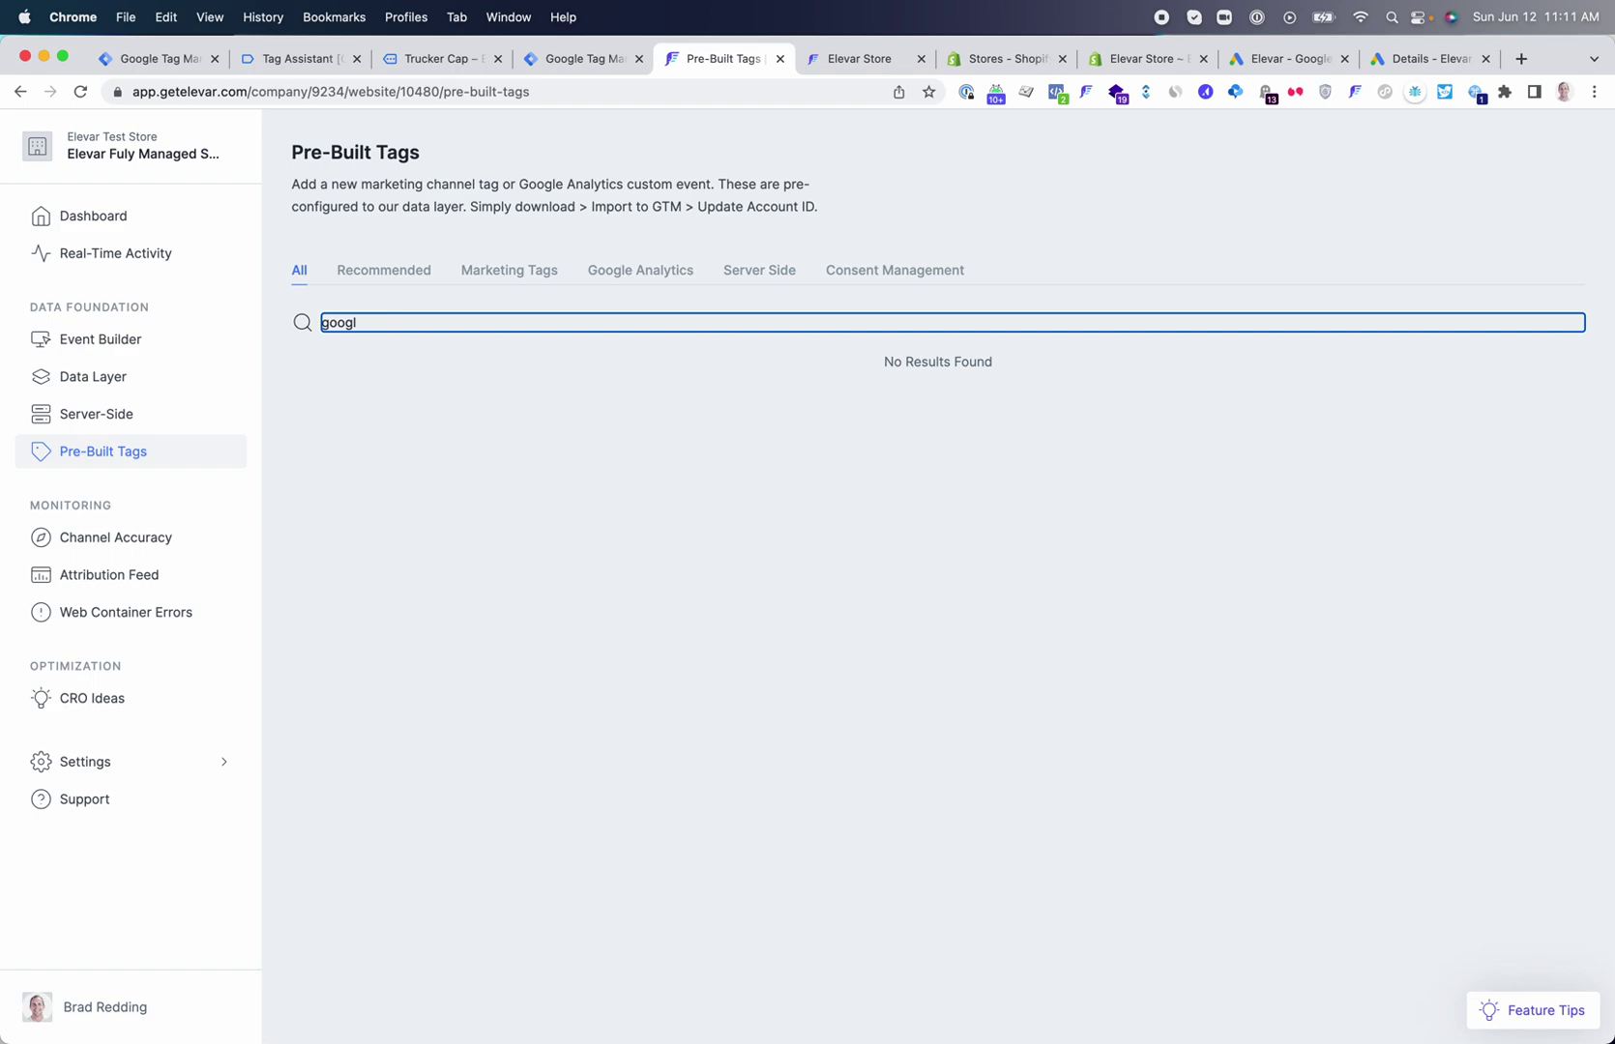
text(e ads)
click(432, 395)
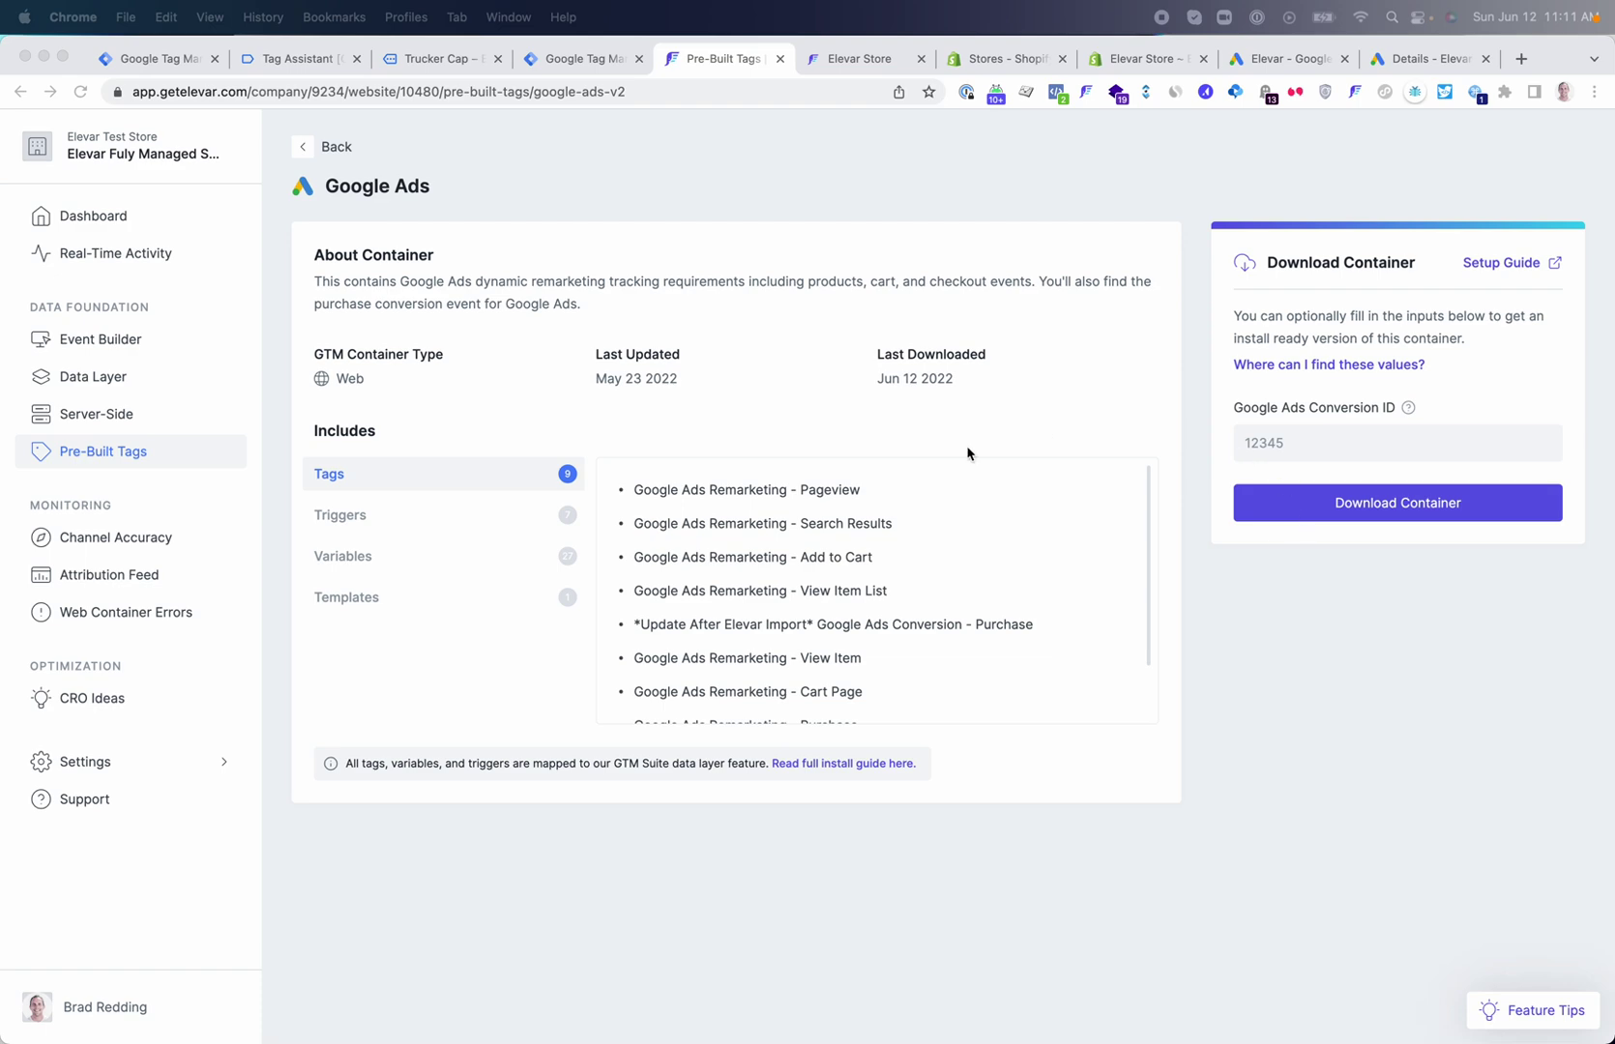
click(1282, 58)
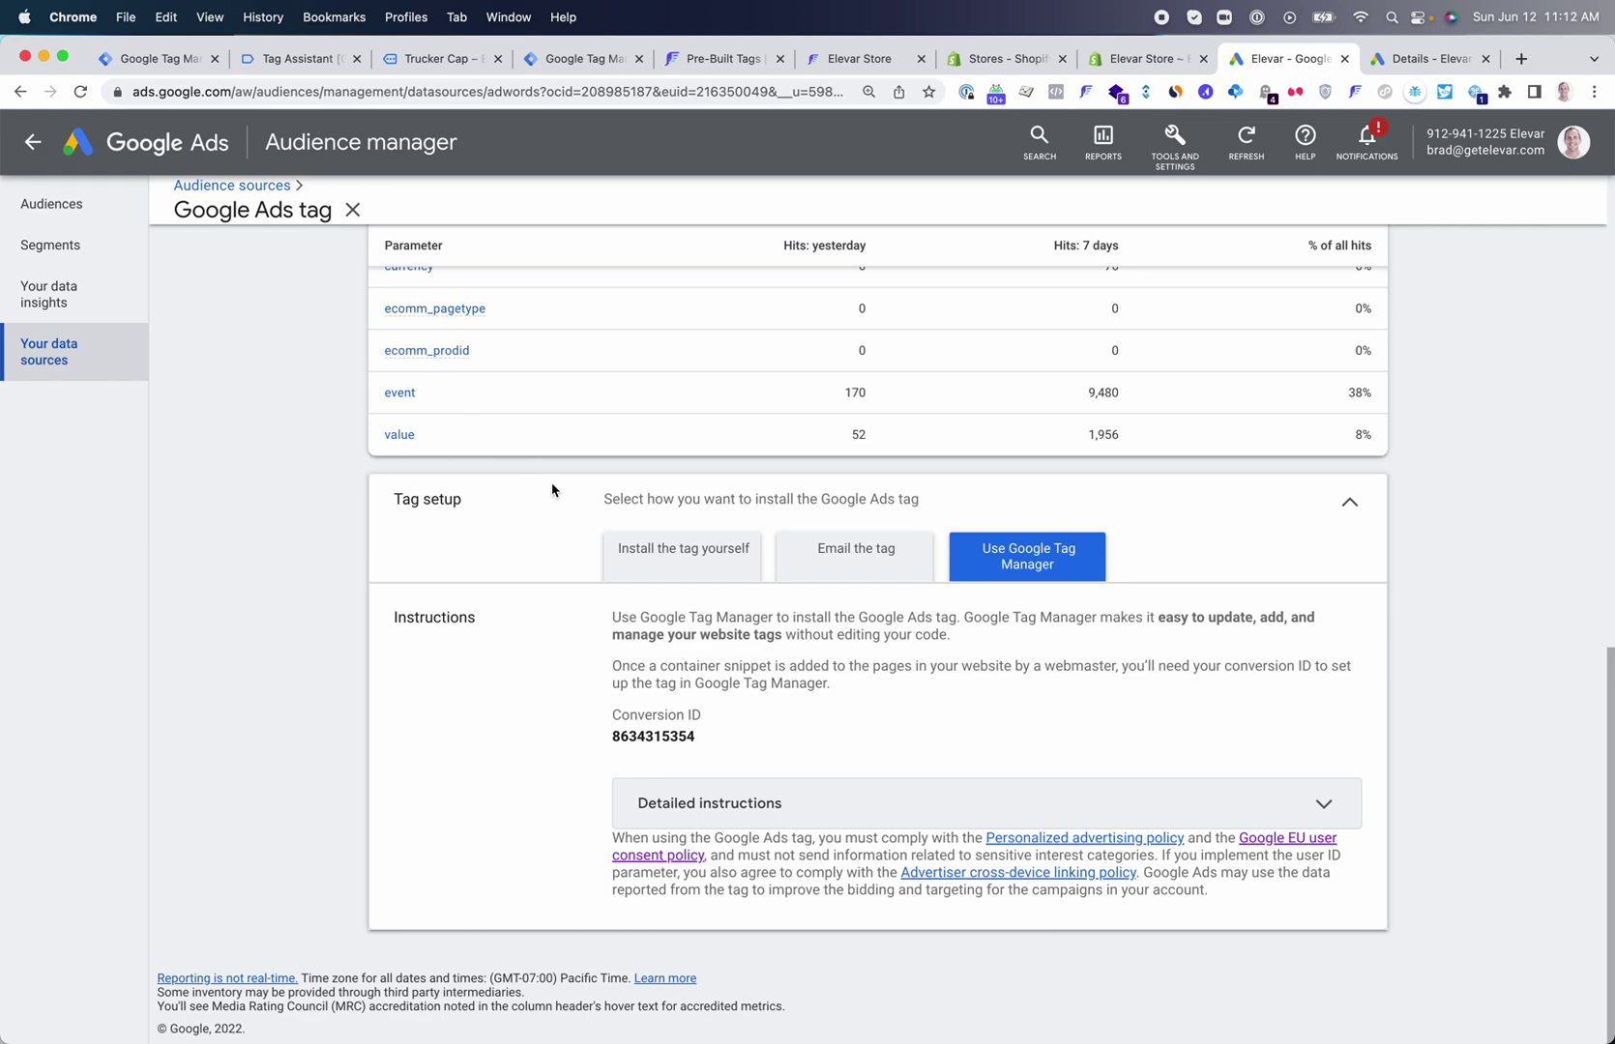
- Copy the conversion ID from Google Ads and paste it into Elevar's Conversion ID field
double_click(648, 739)
key(super+c)
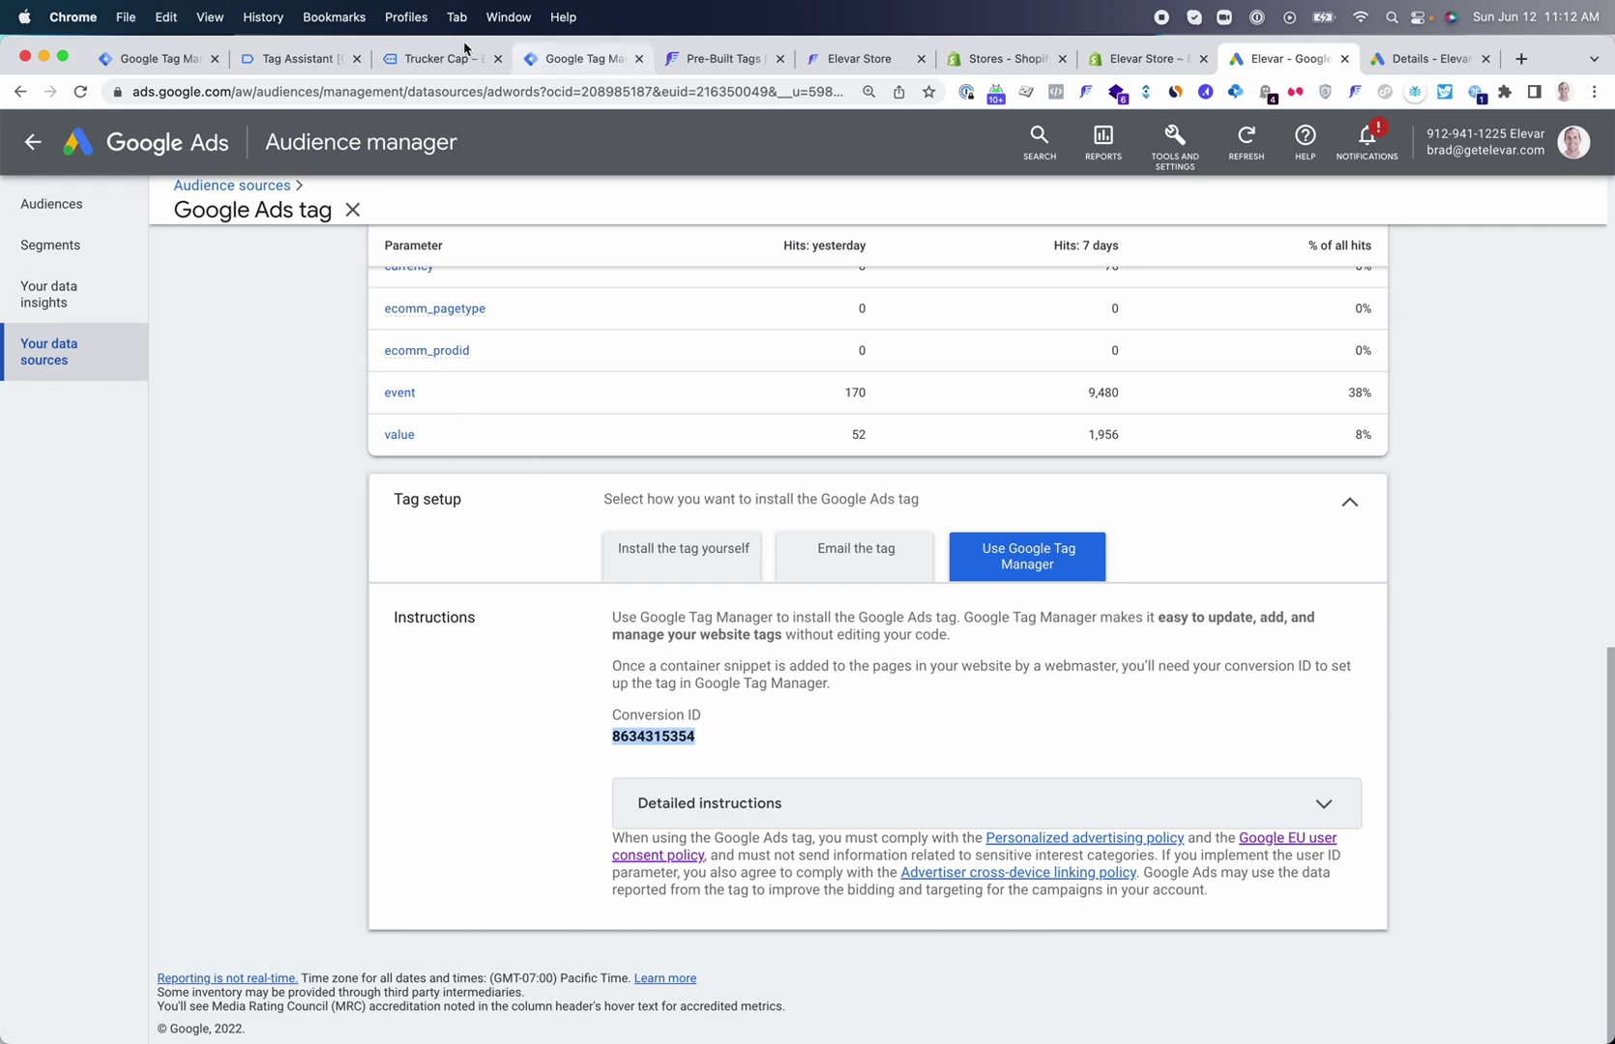
click(154, 58)
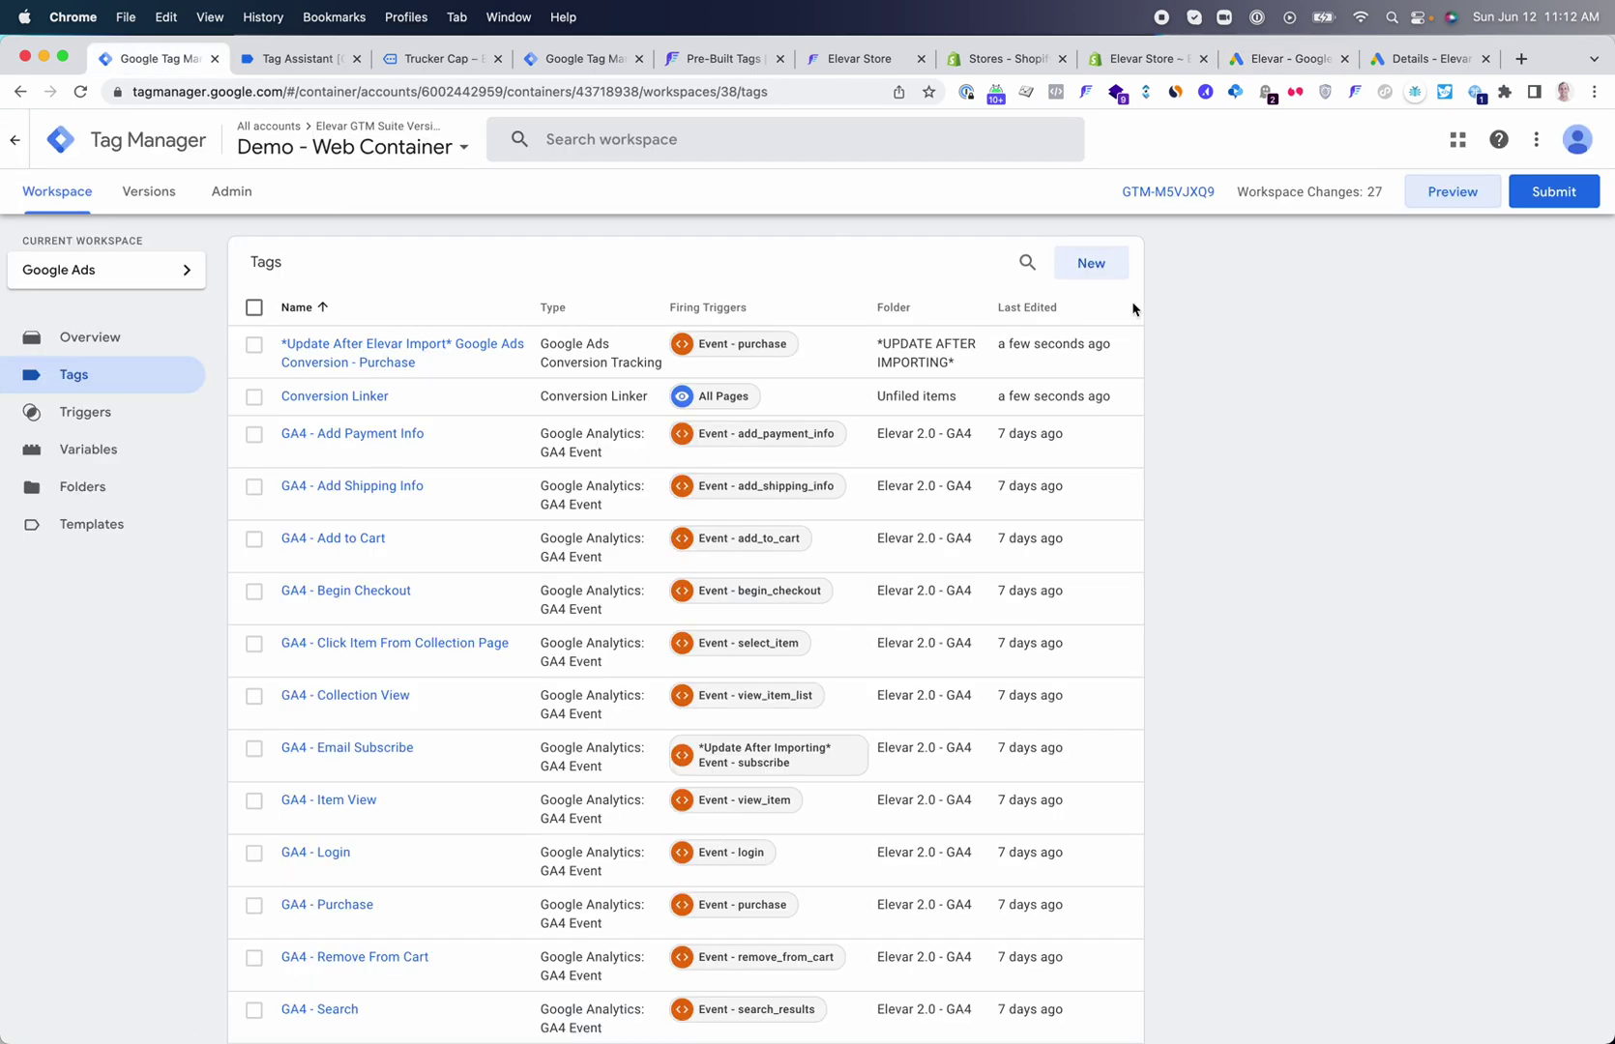
click(724, 60)
click(1269, 435)
key(super+v)
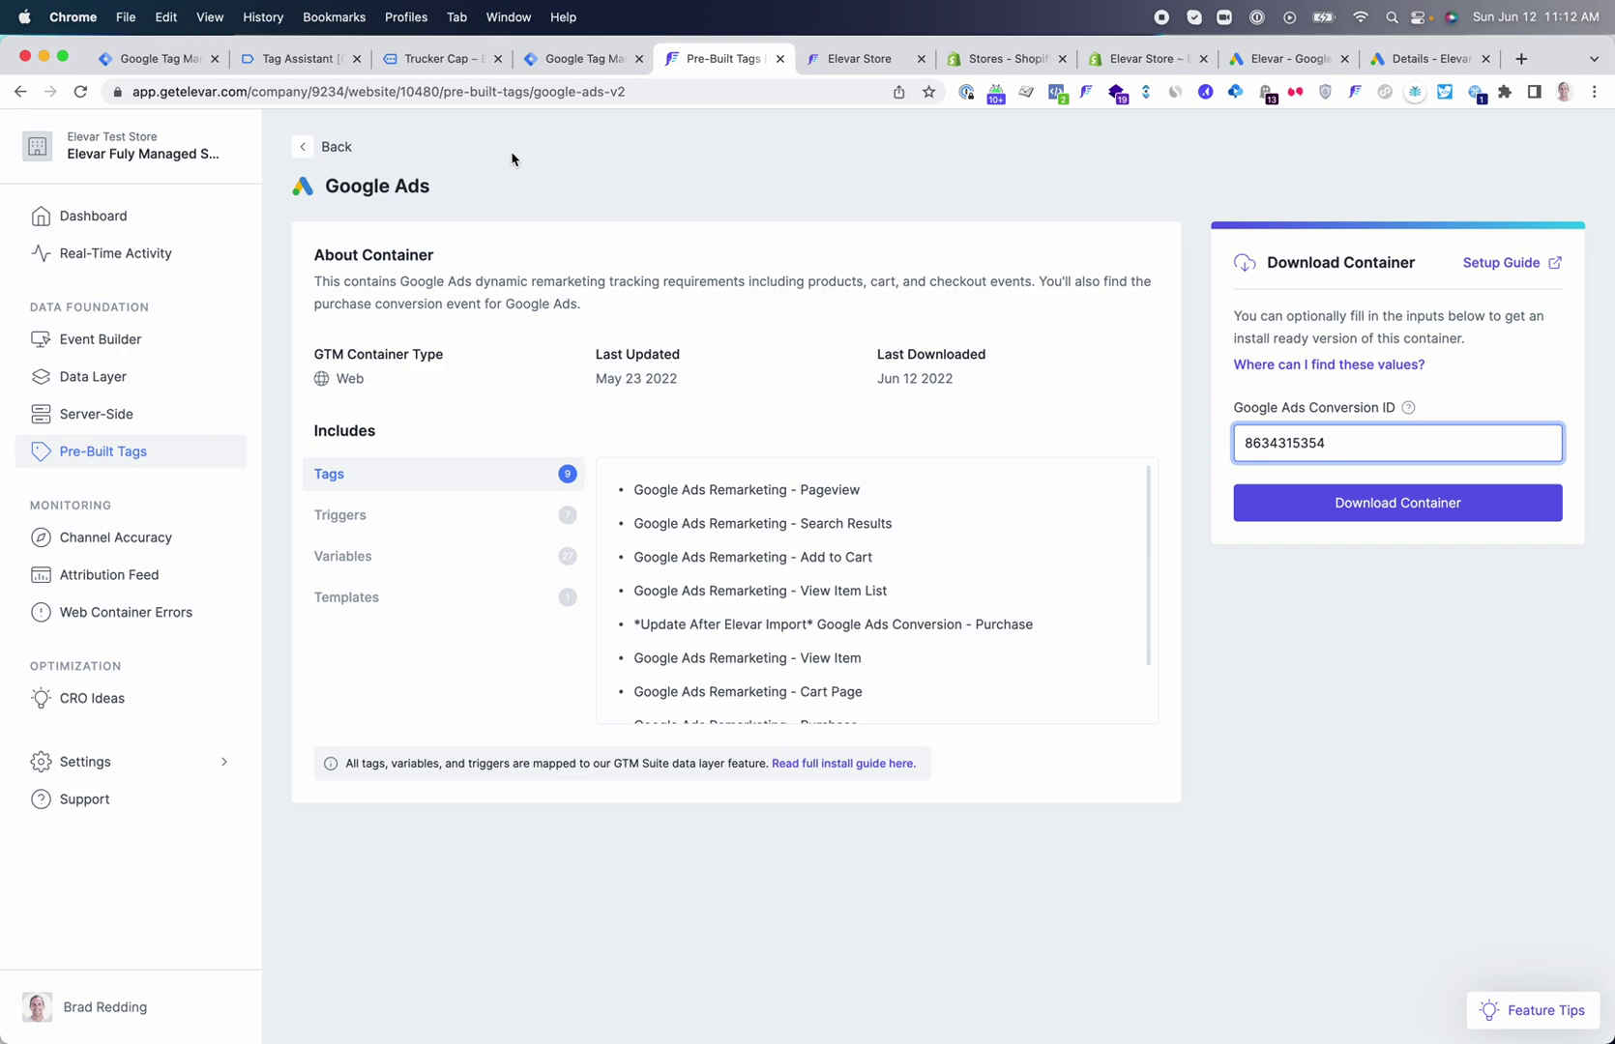
click(149, 58)
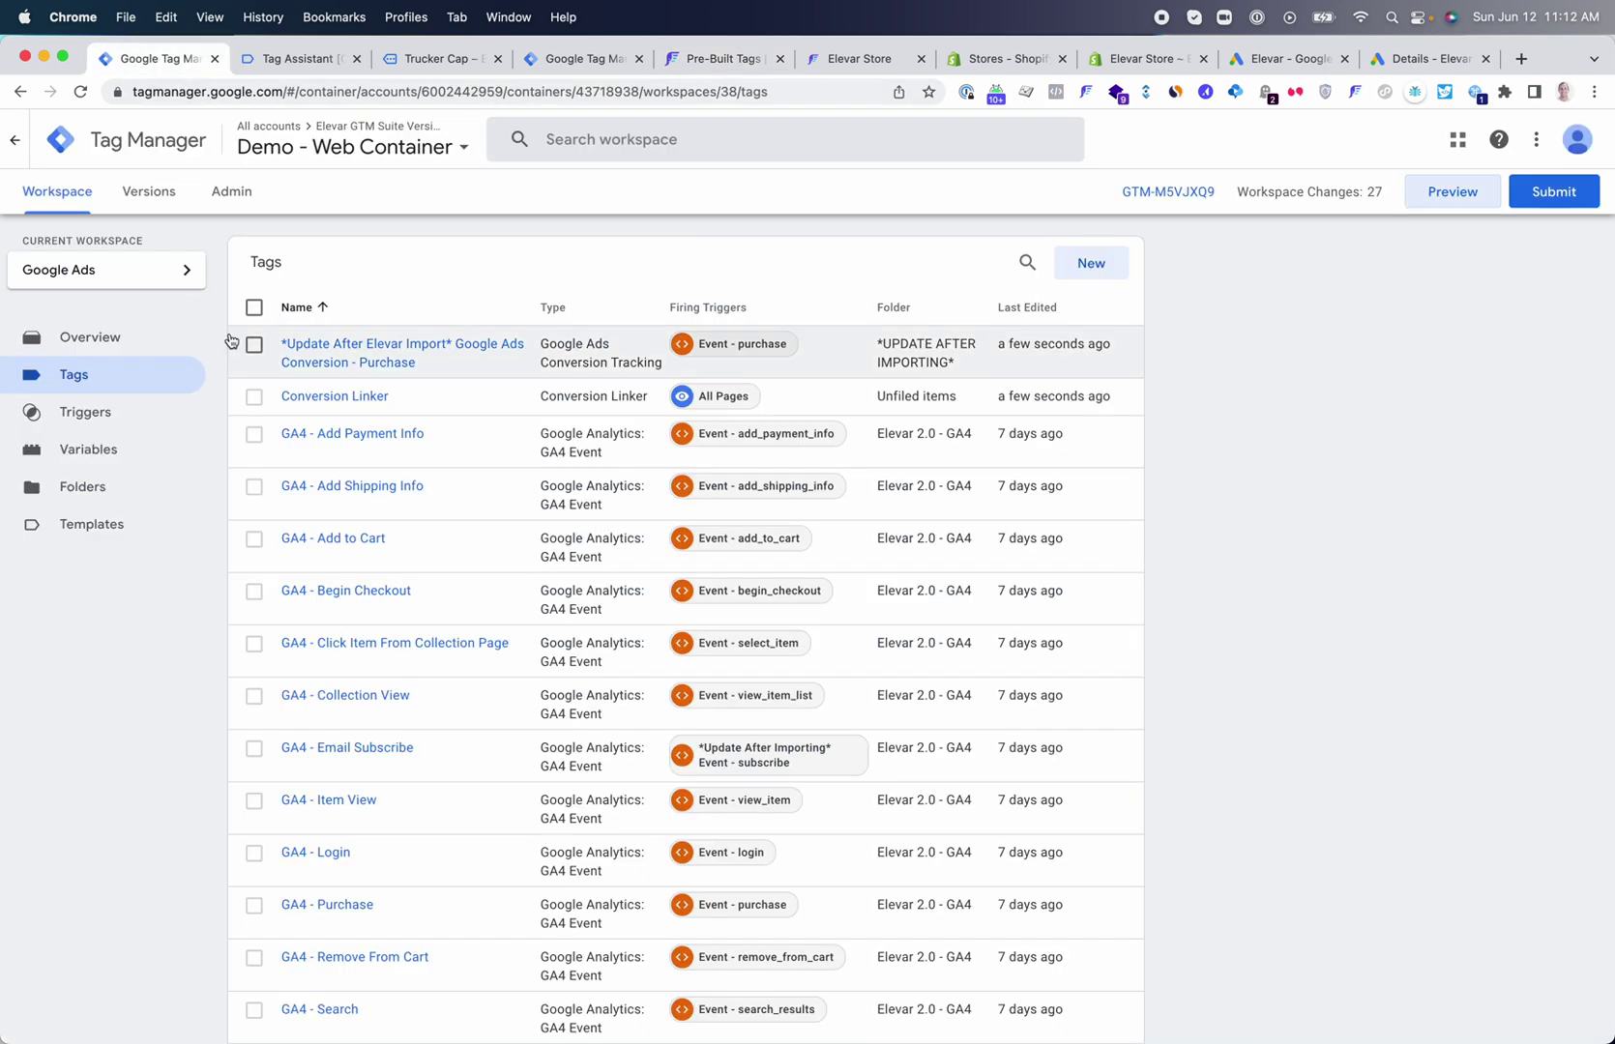
- Sort tags by last edited and review the Google Ads Remarketing - Add to Cart tag
click(1020, 312)
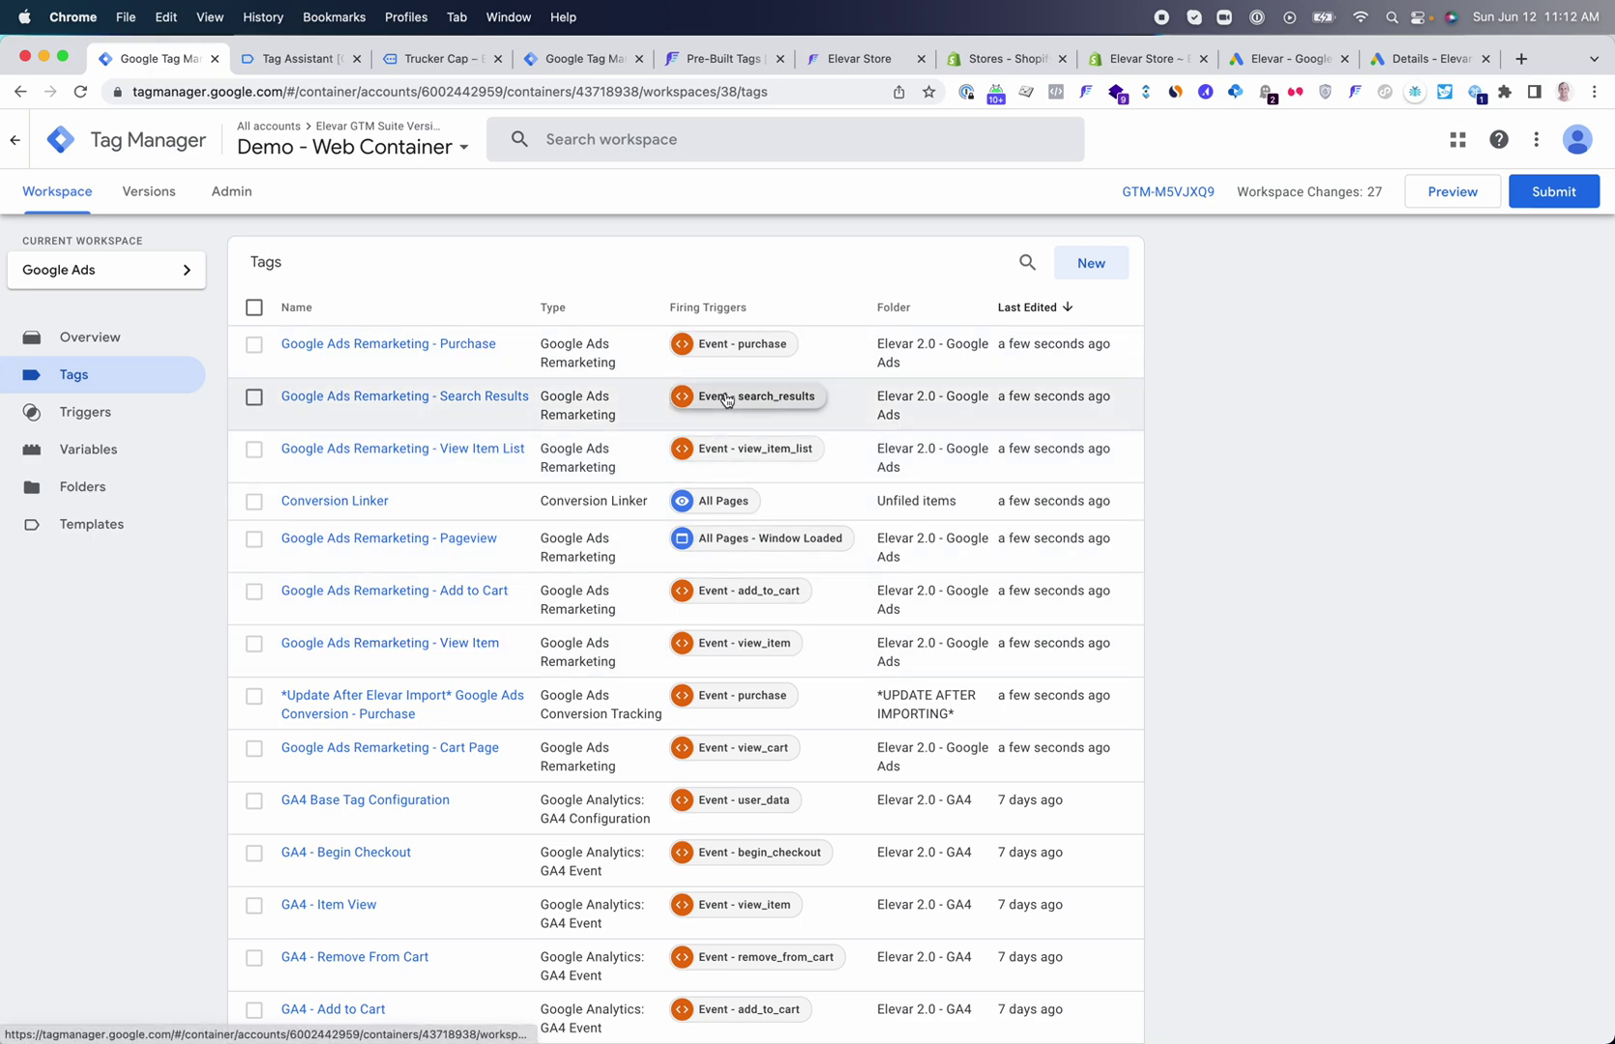
click(379, 590)
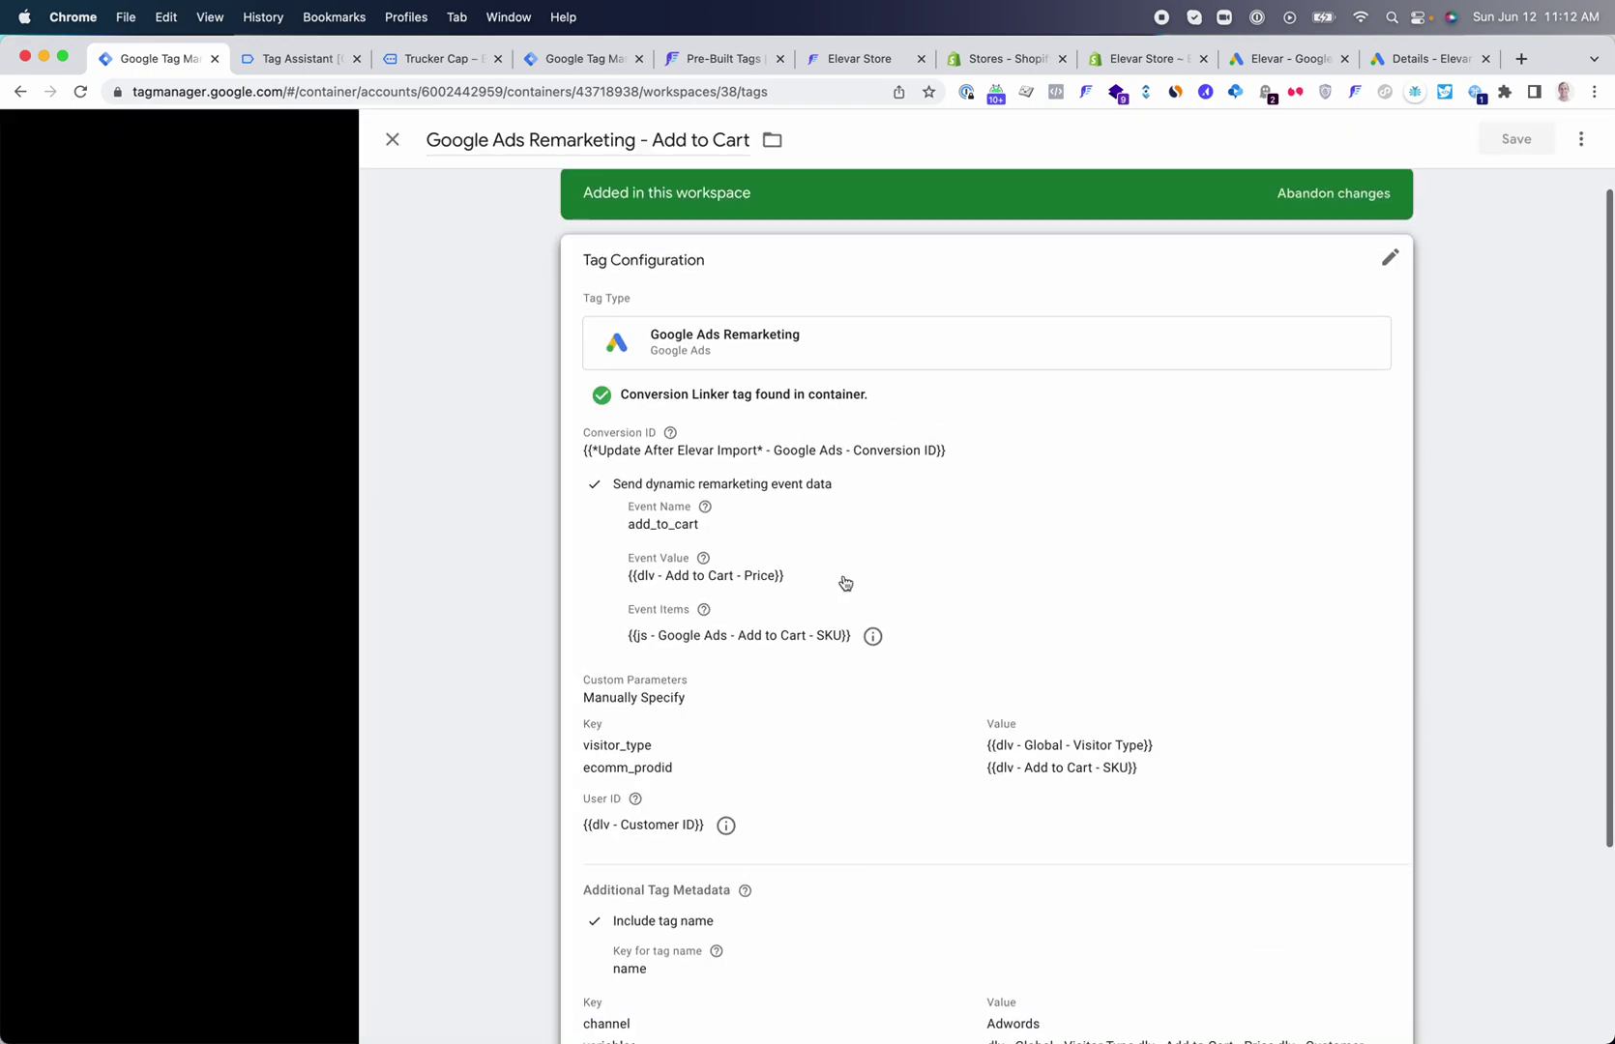
scroll(845, 583, down, 2)
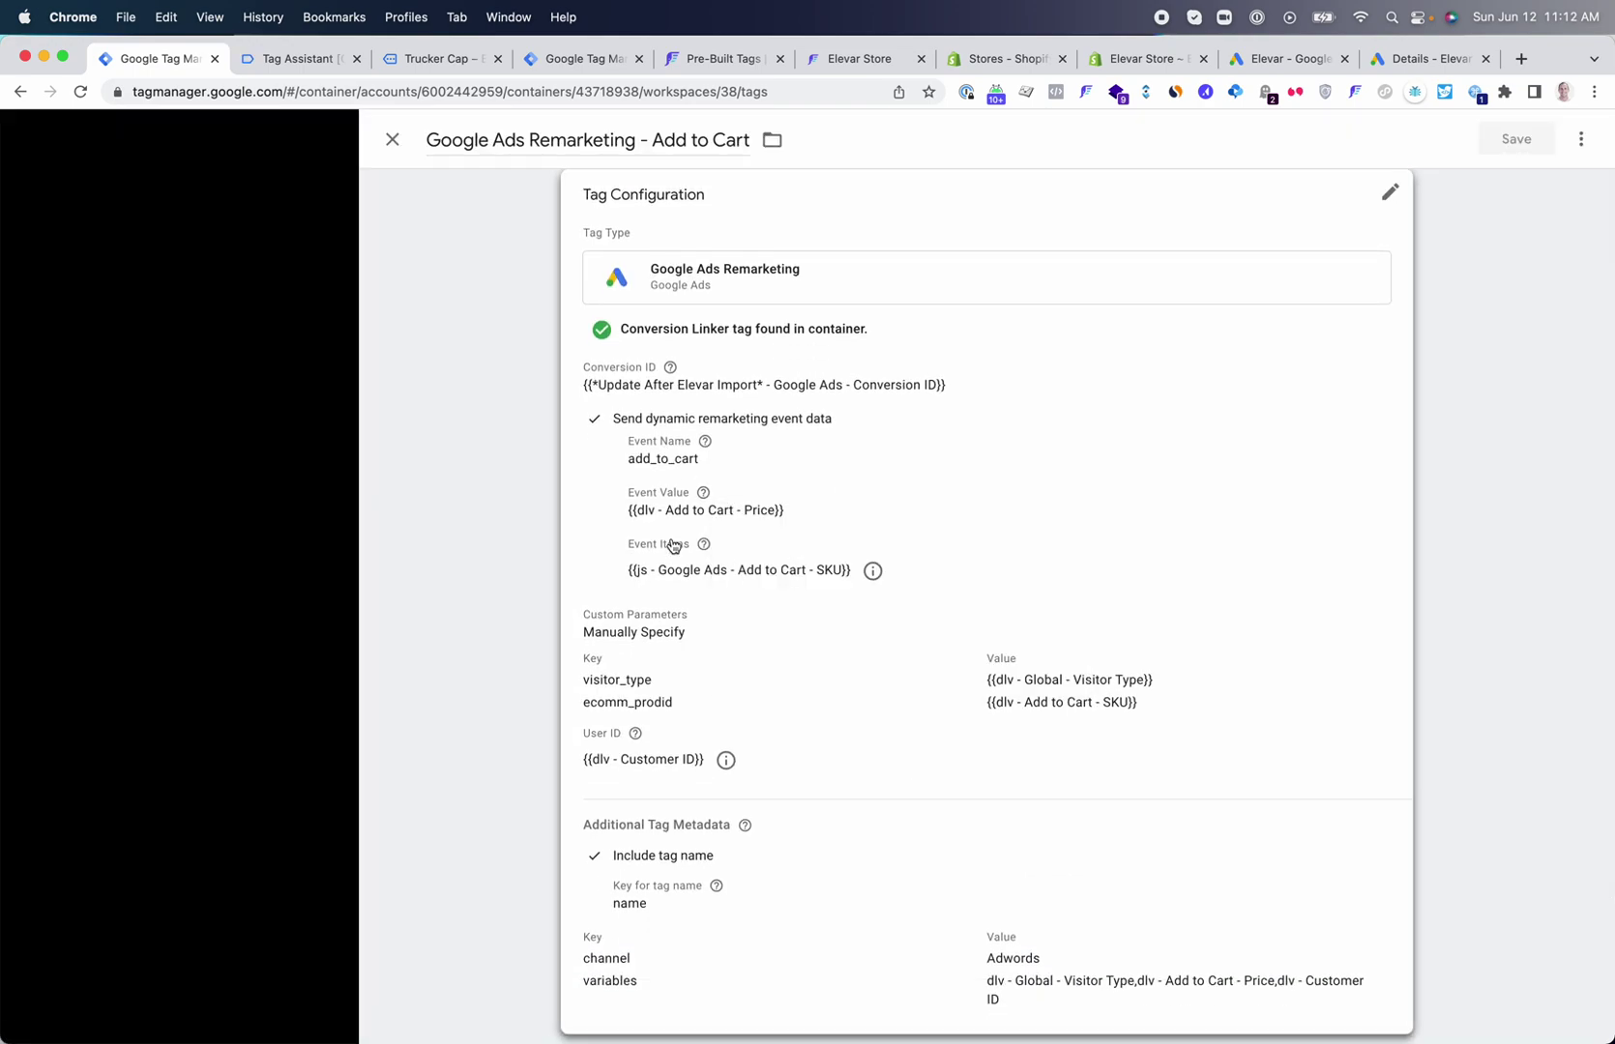
scroll(732, 655, down, 2)
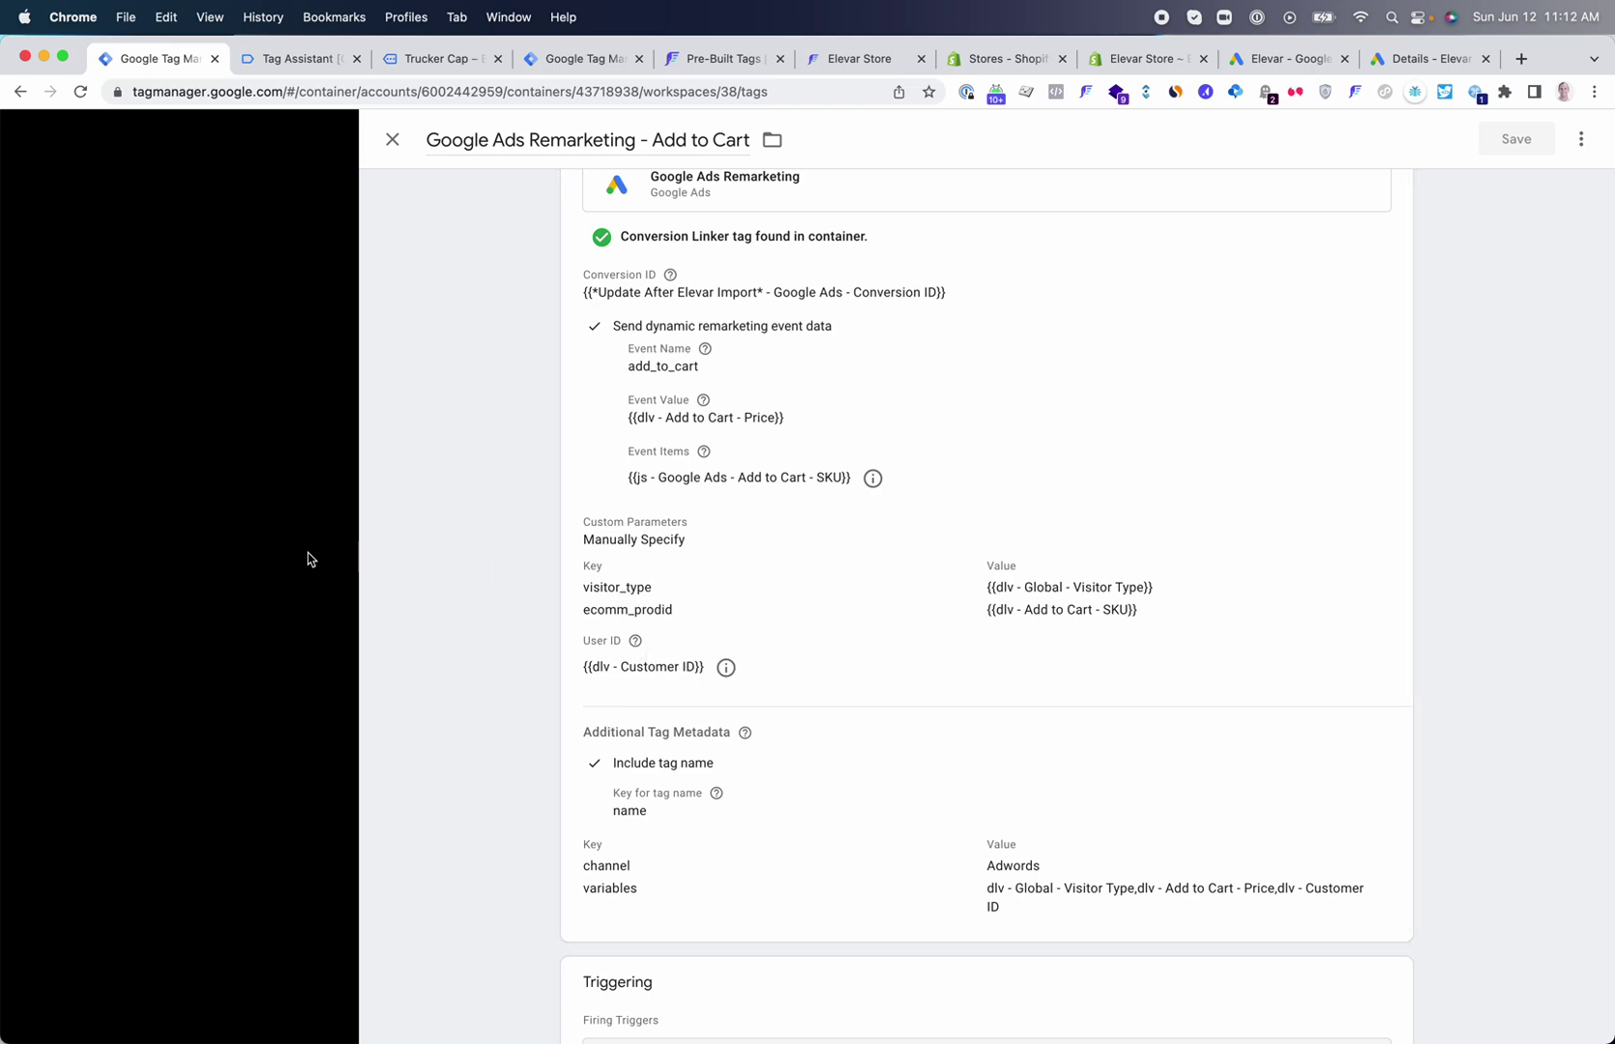
click(263, 559)
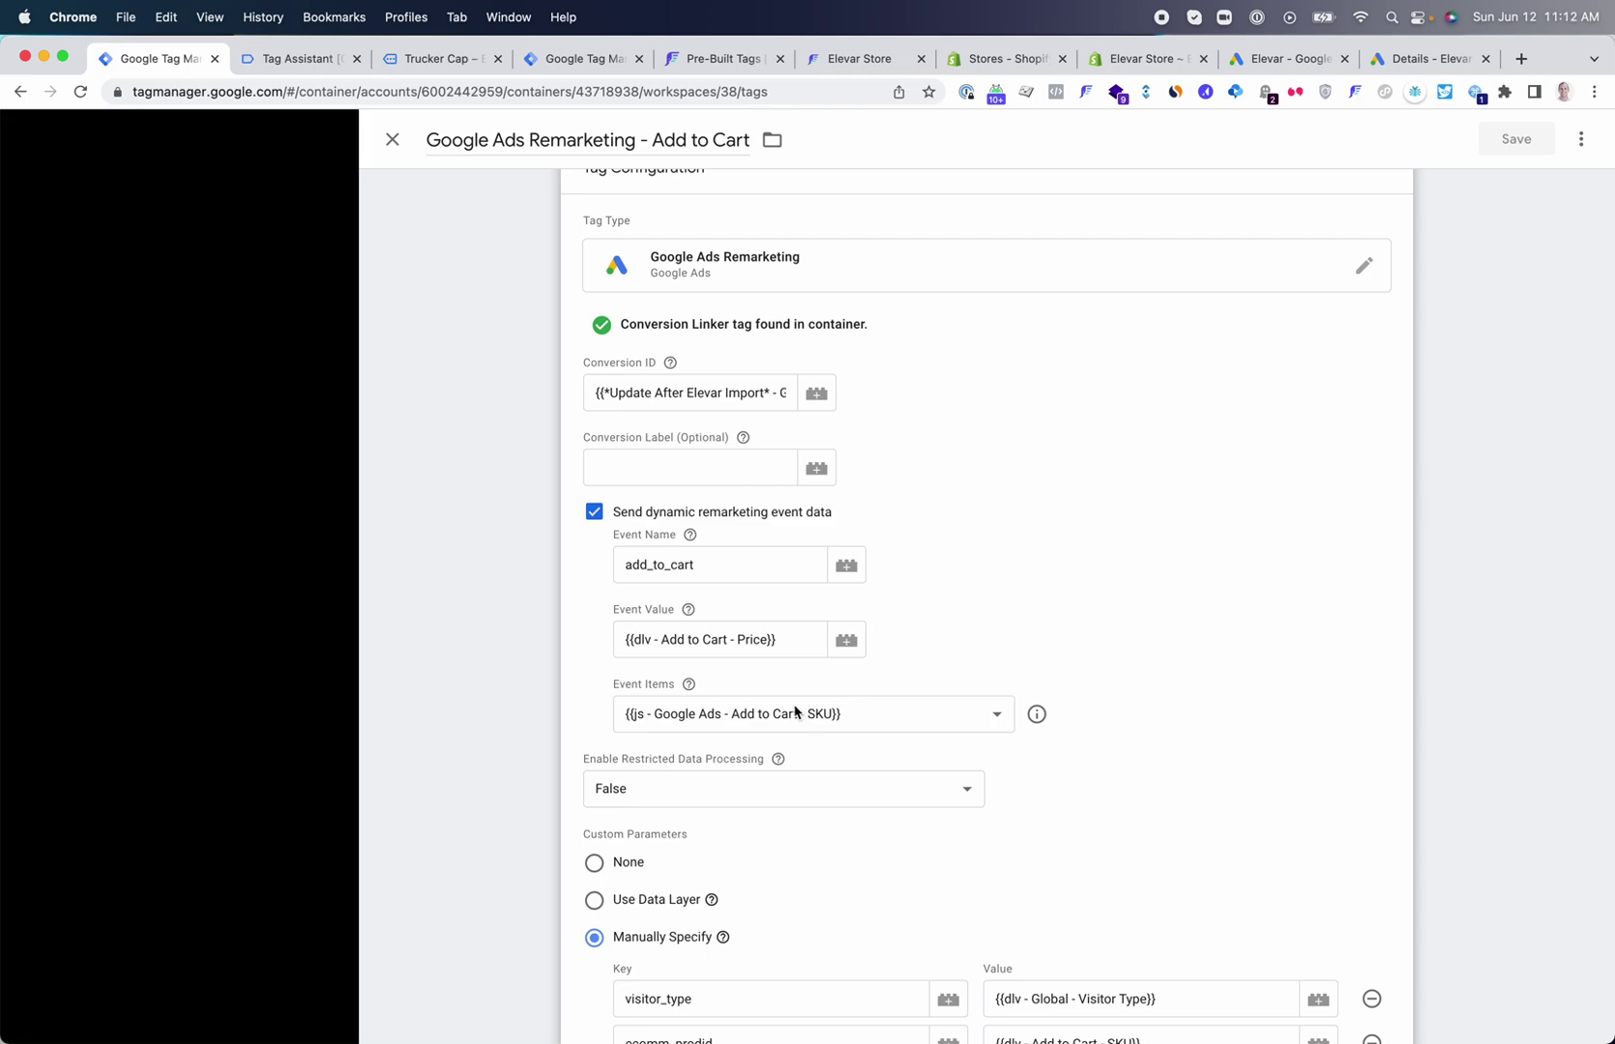
- View the code of the SKU variable used for Event Items, then close both panels
click(1037, 715)
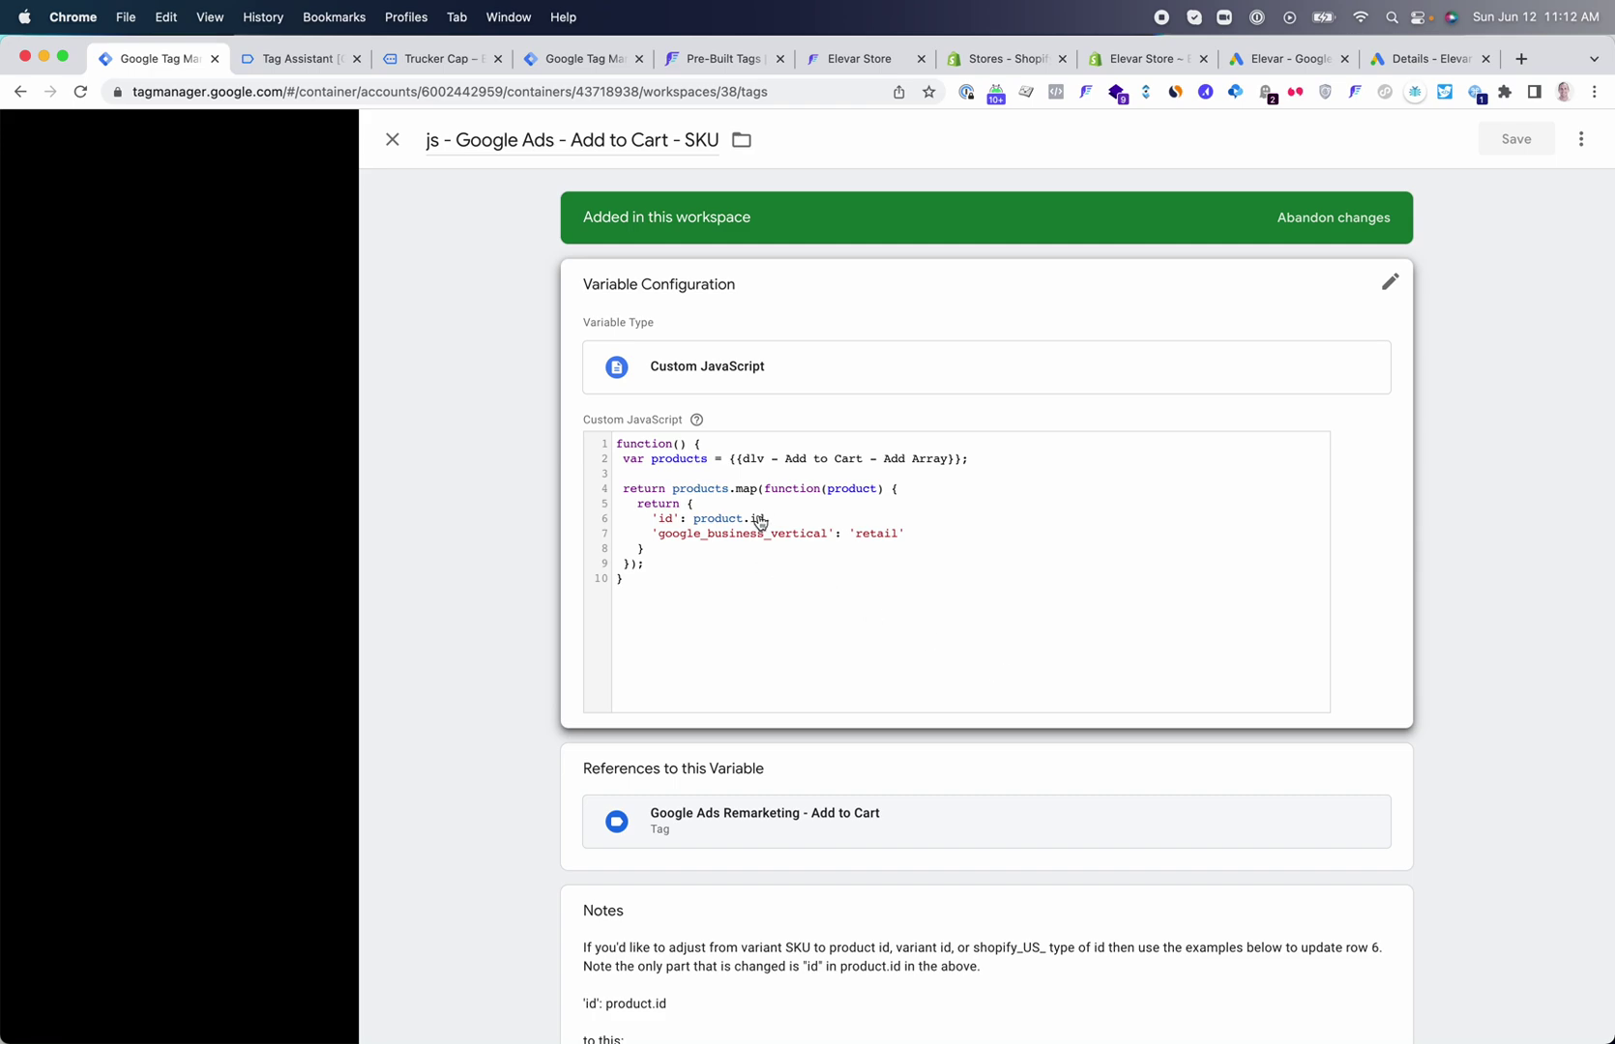
scroll(840, 631, down, 5)
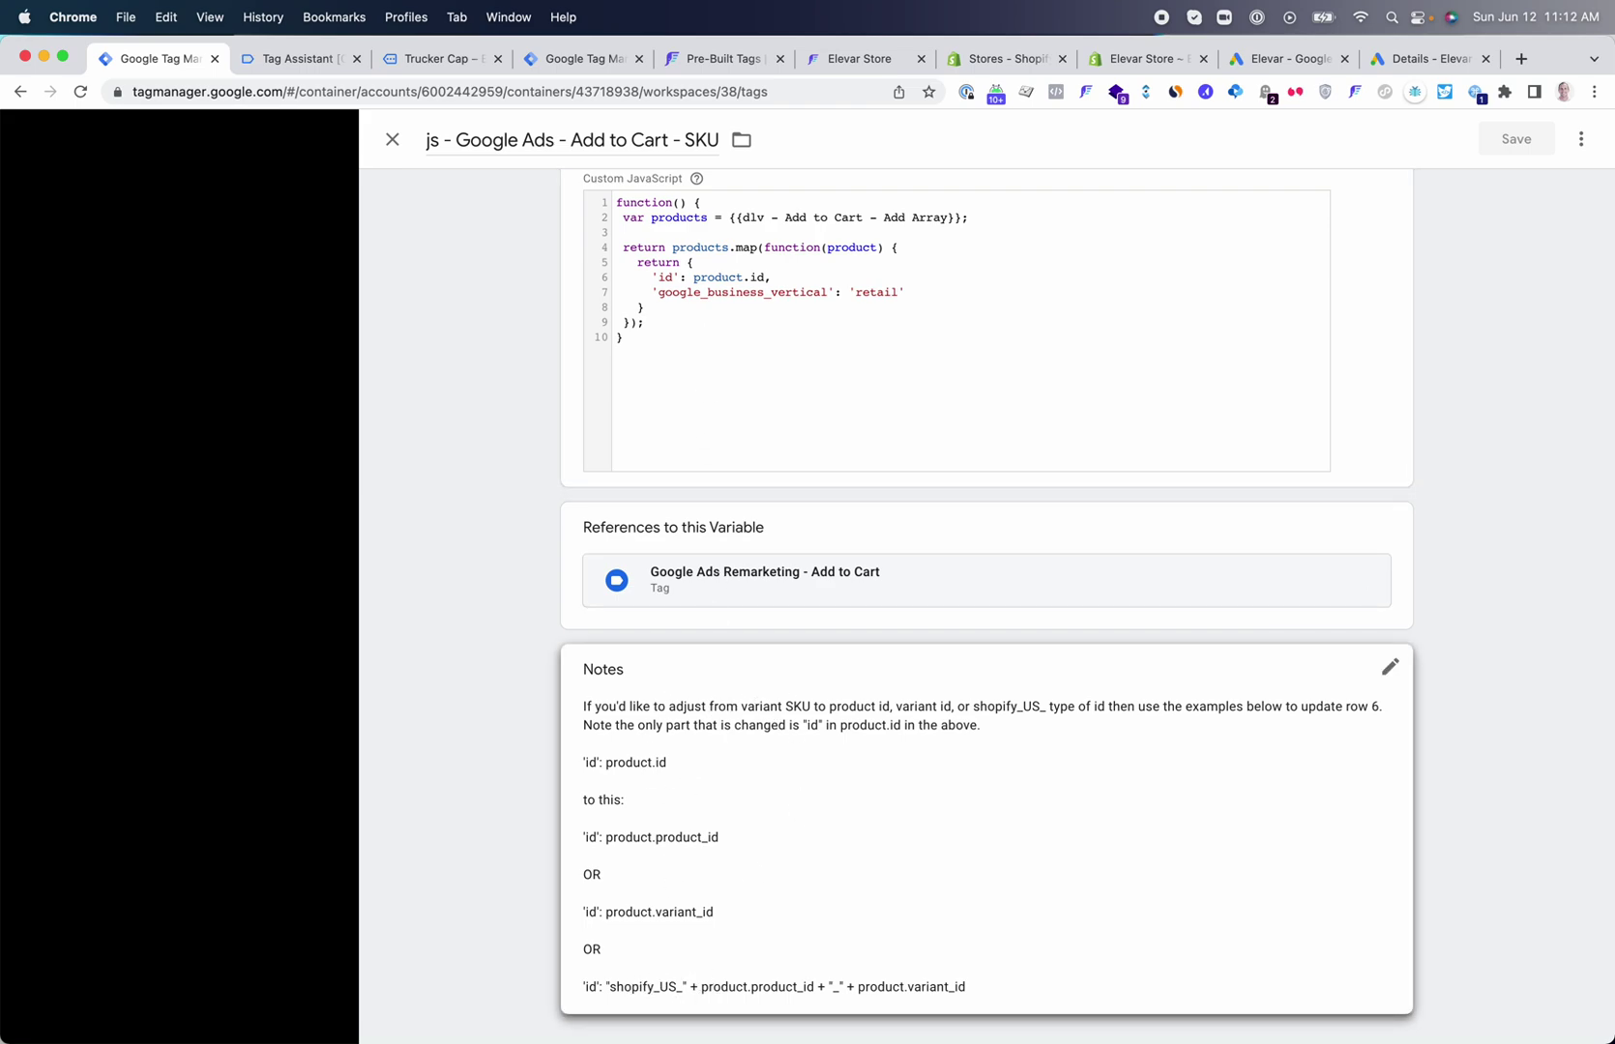
click(259, 503)
click(260, 501)
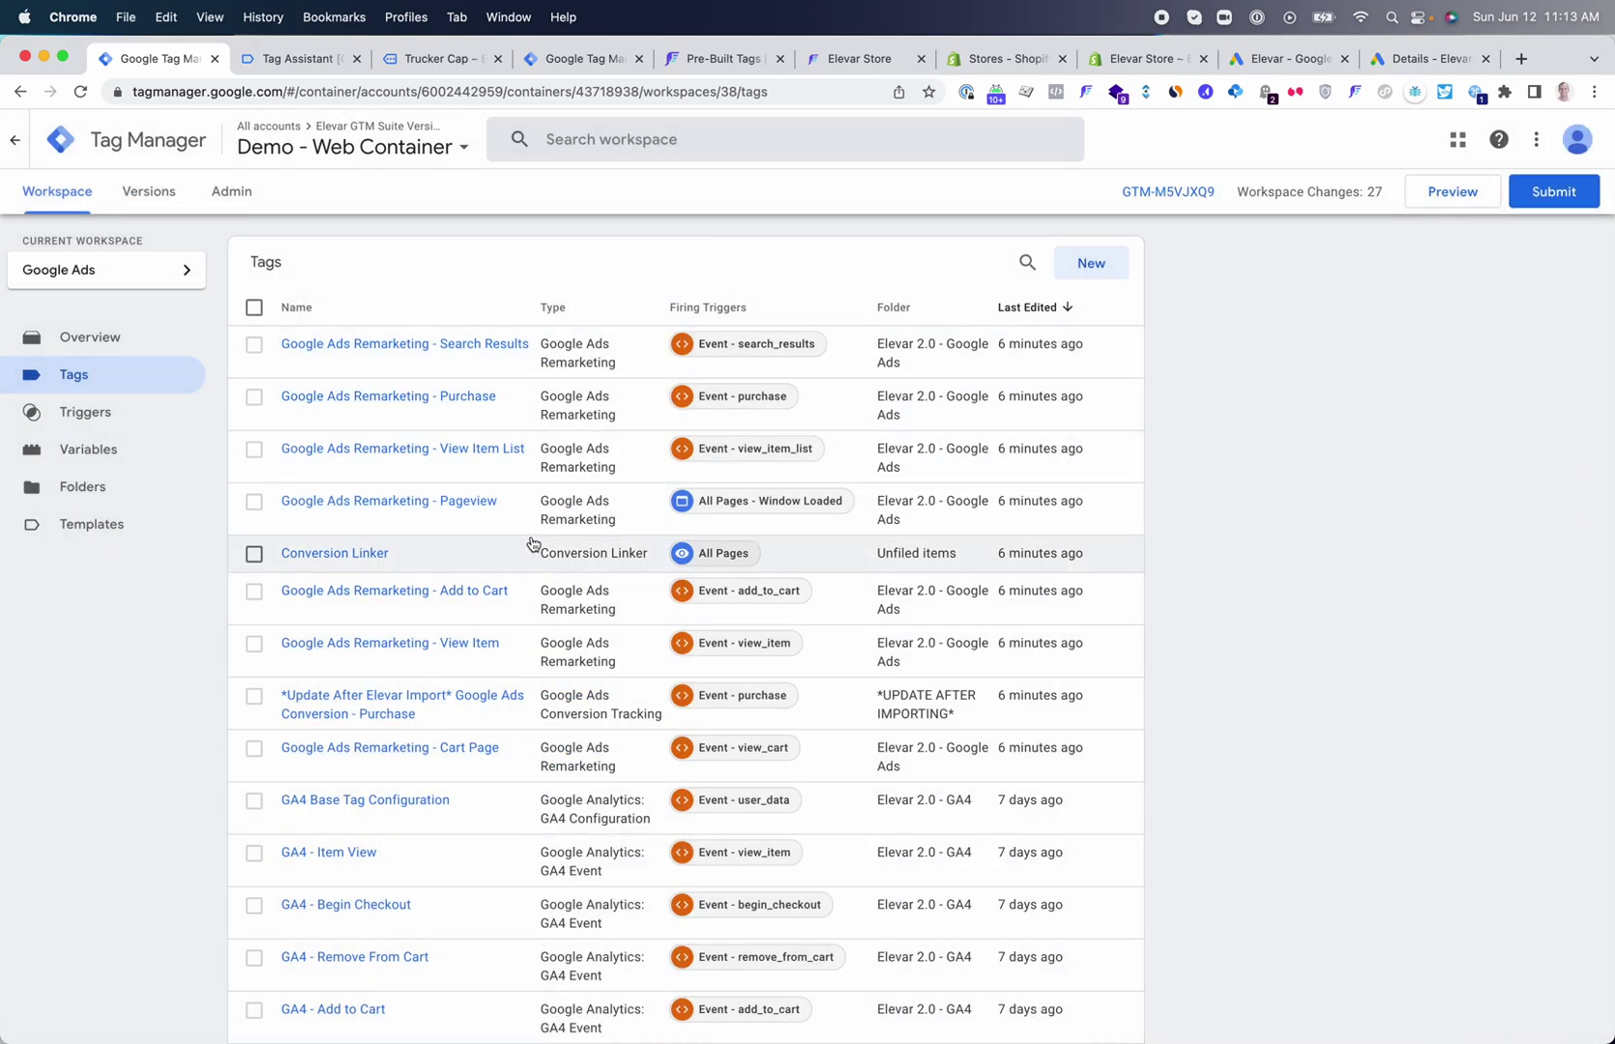
click(436, 696)
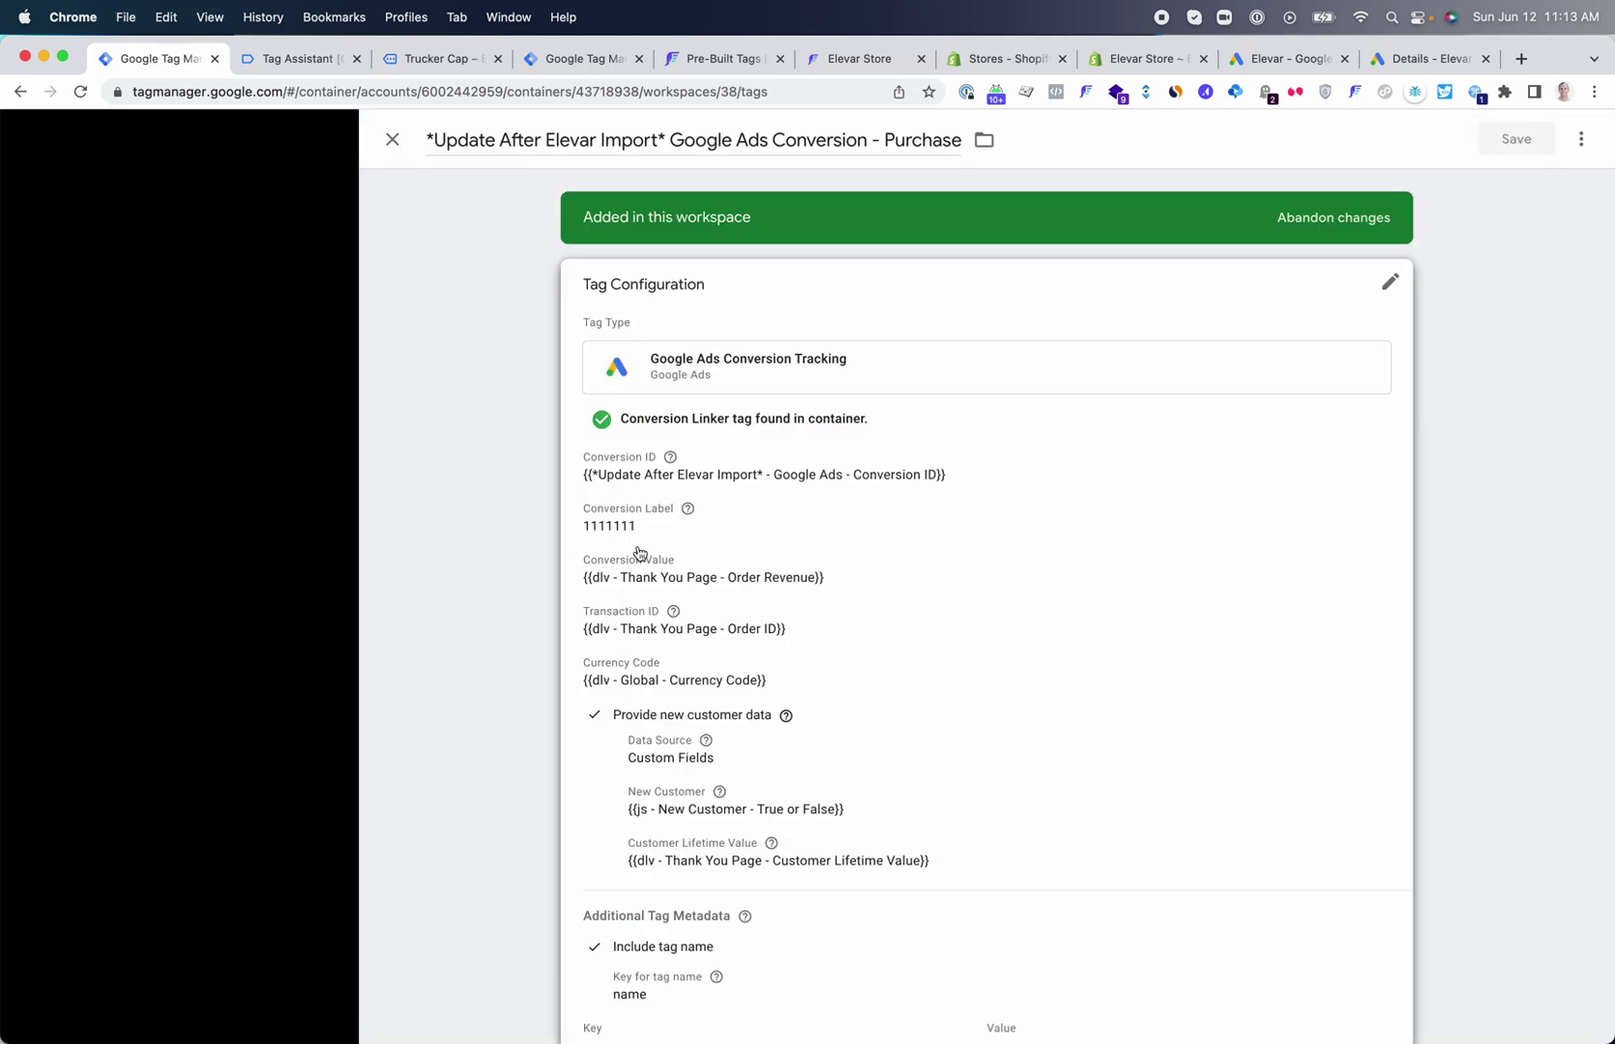
click(1400, 67)
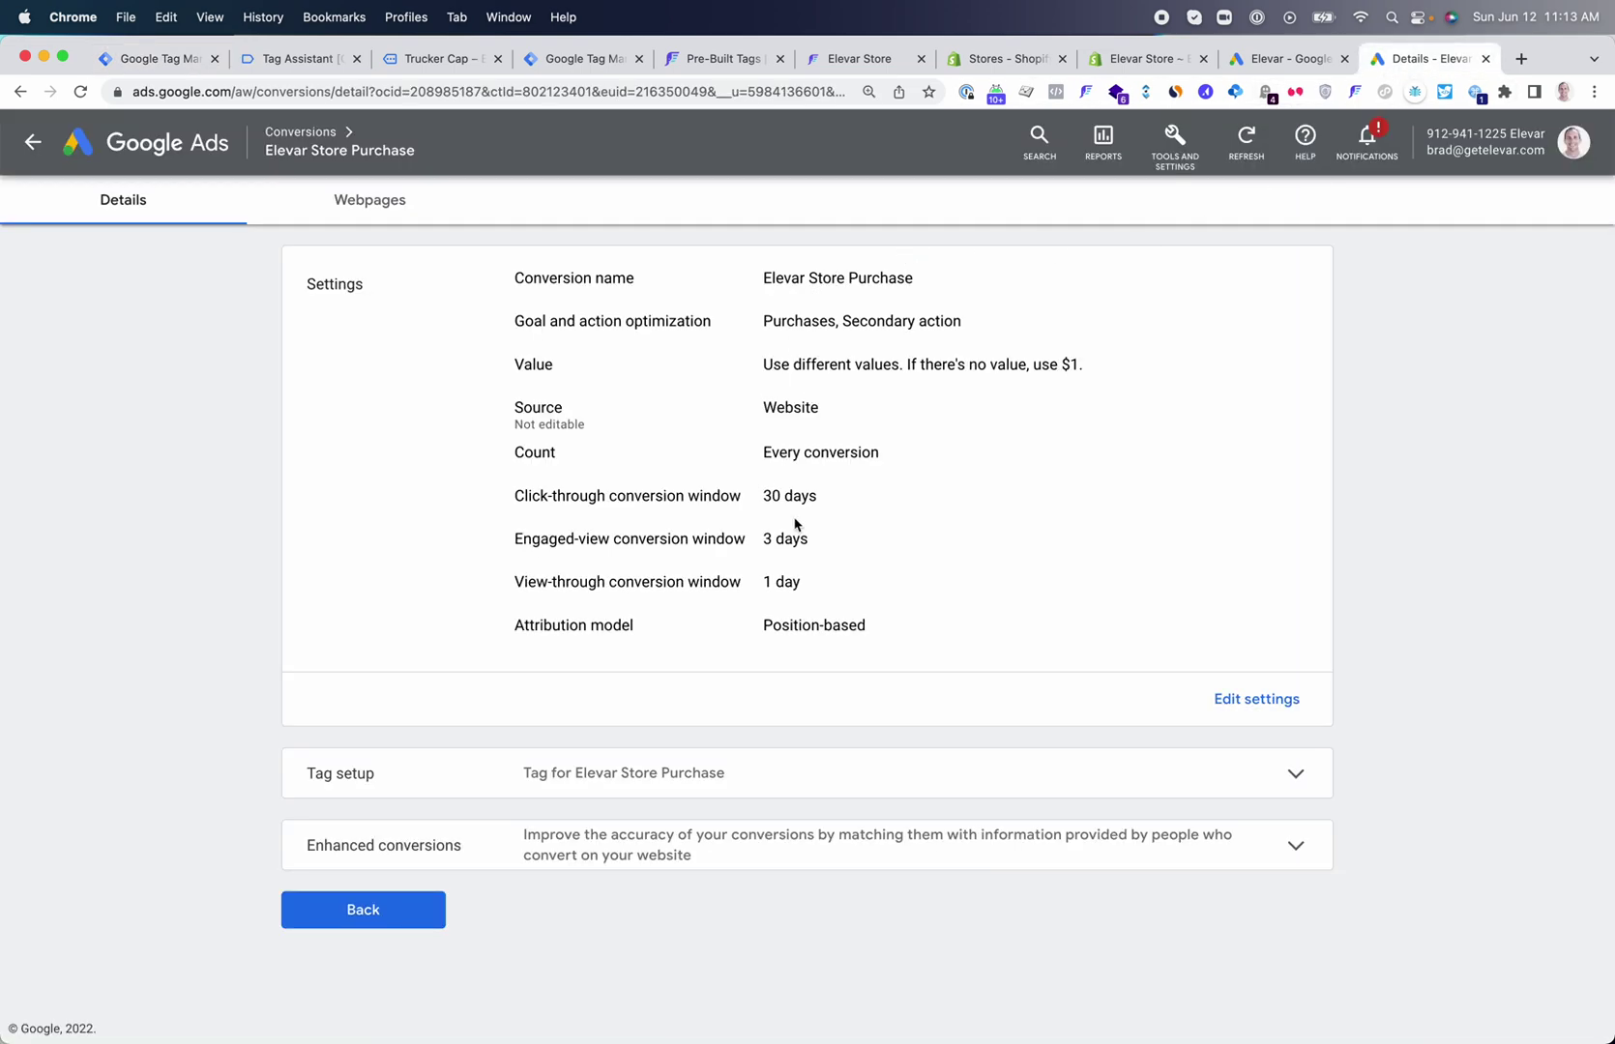
click(759, 841)
scroll(960, 780, down, 2)
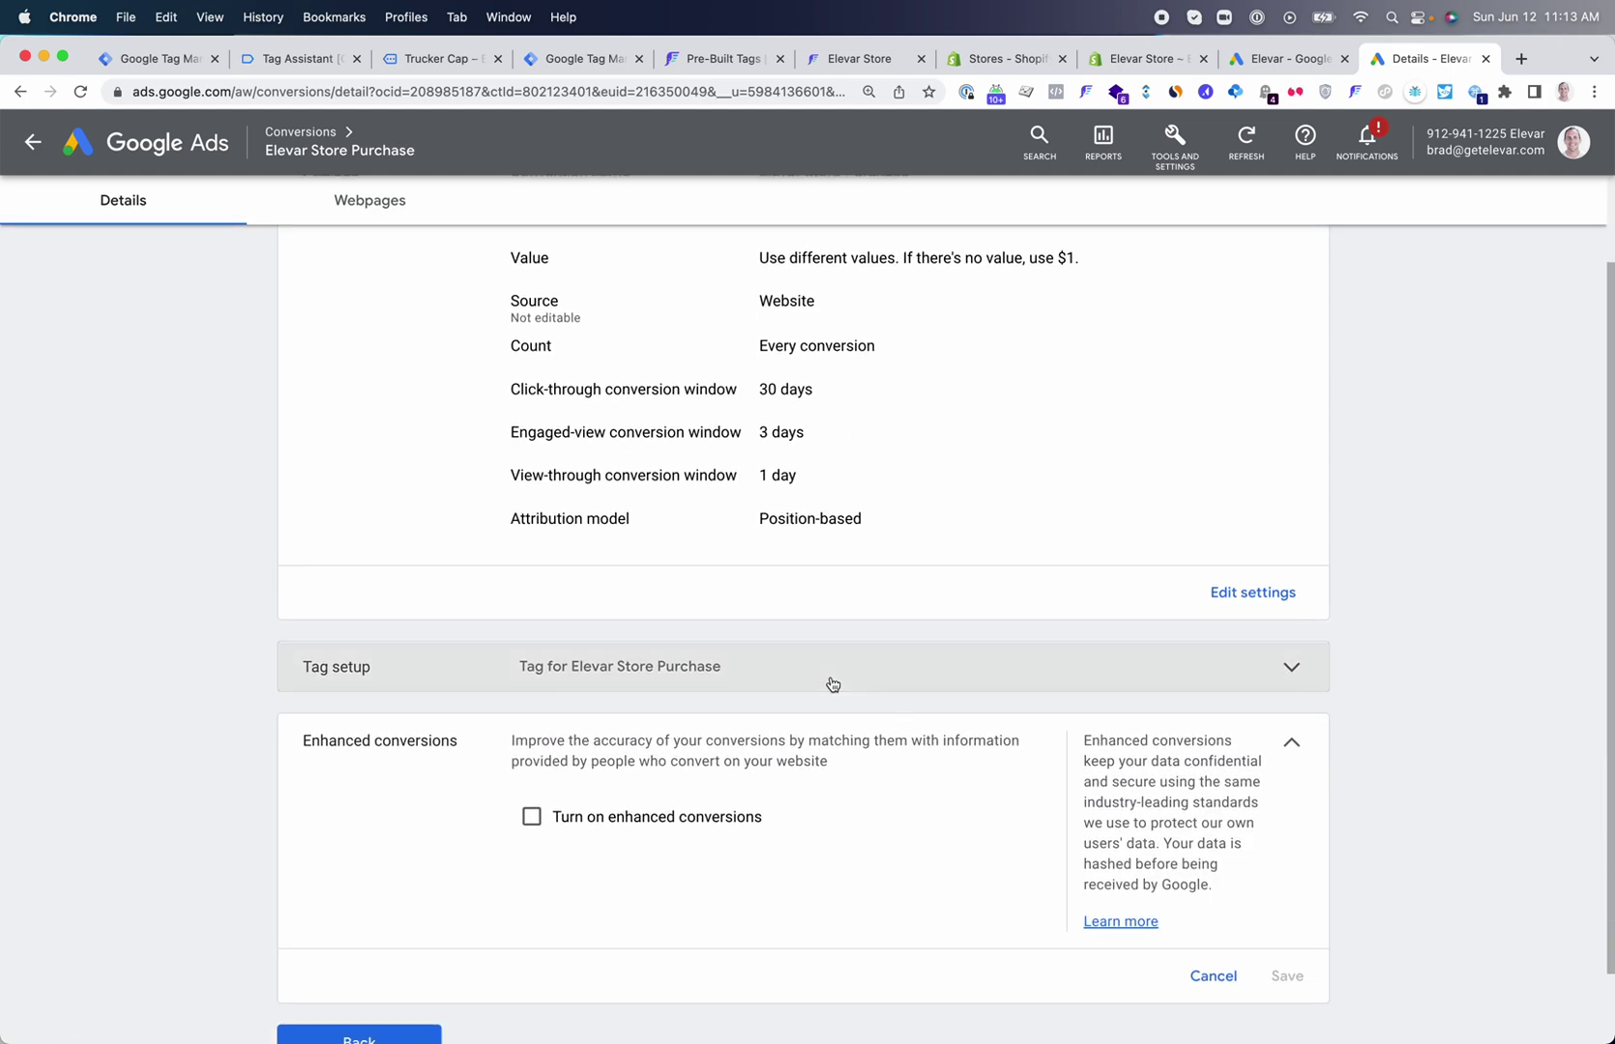
click(828, 680)
click(933, 773)
scroll(933, 773, down, 5)
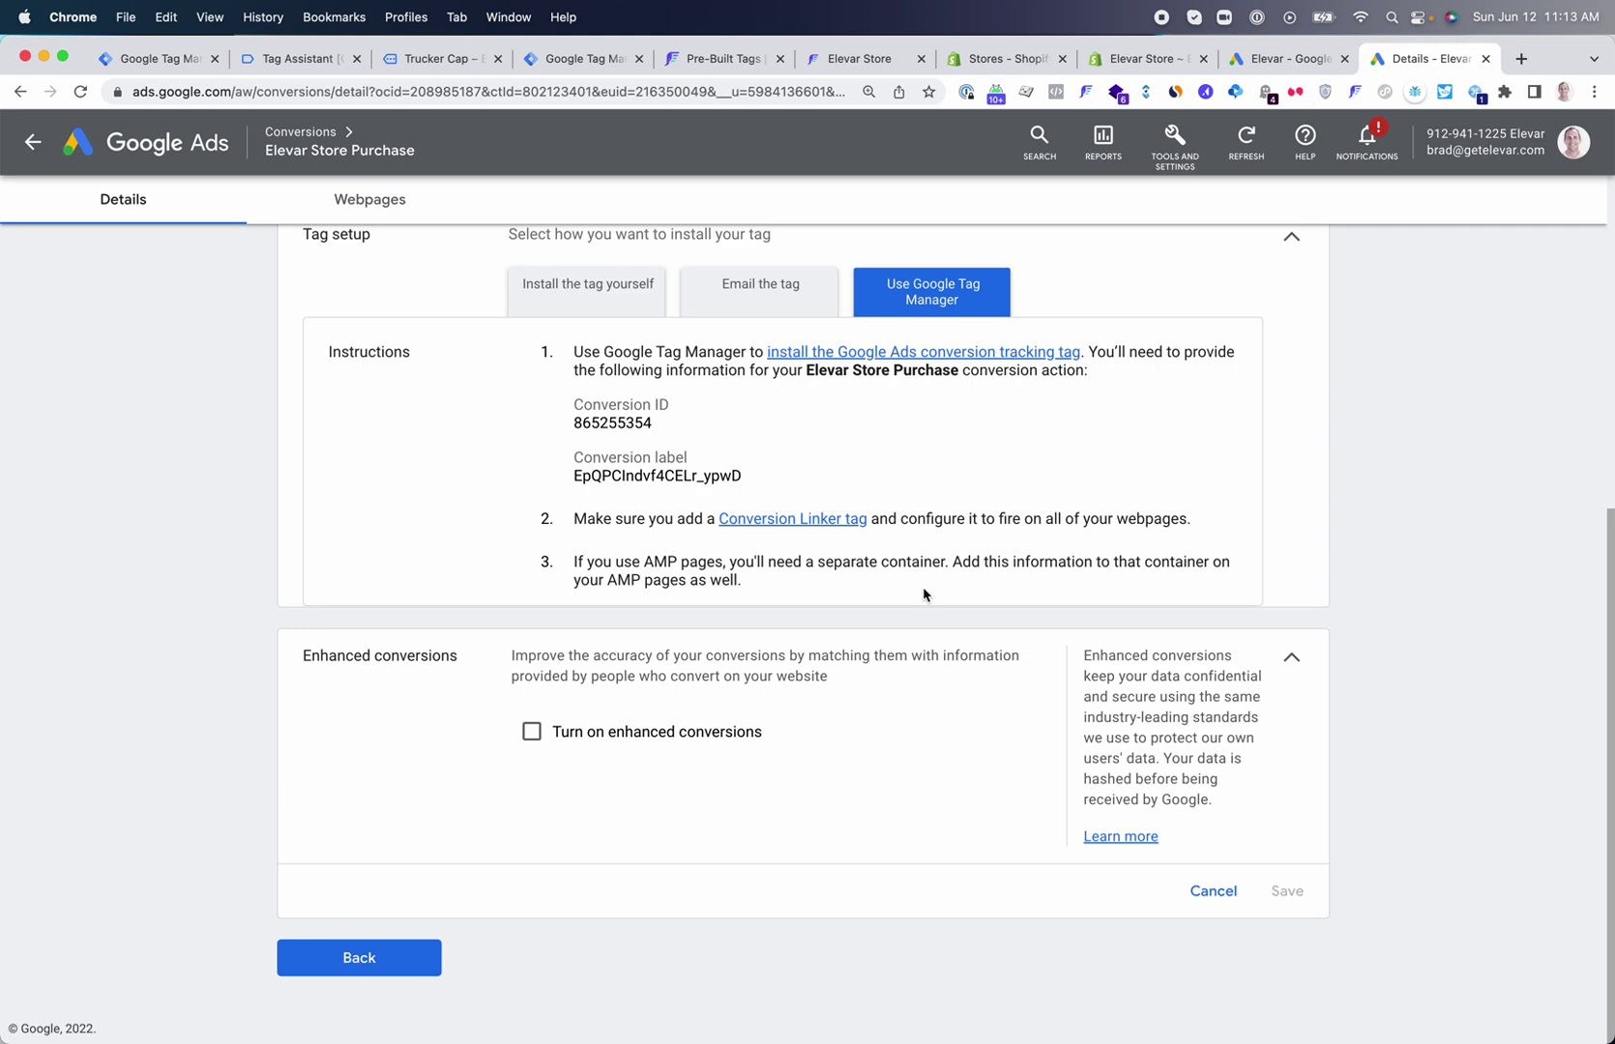
double_click(617, 474)
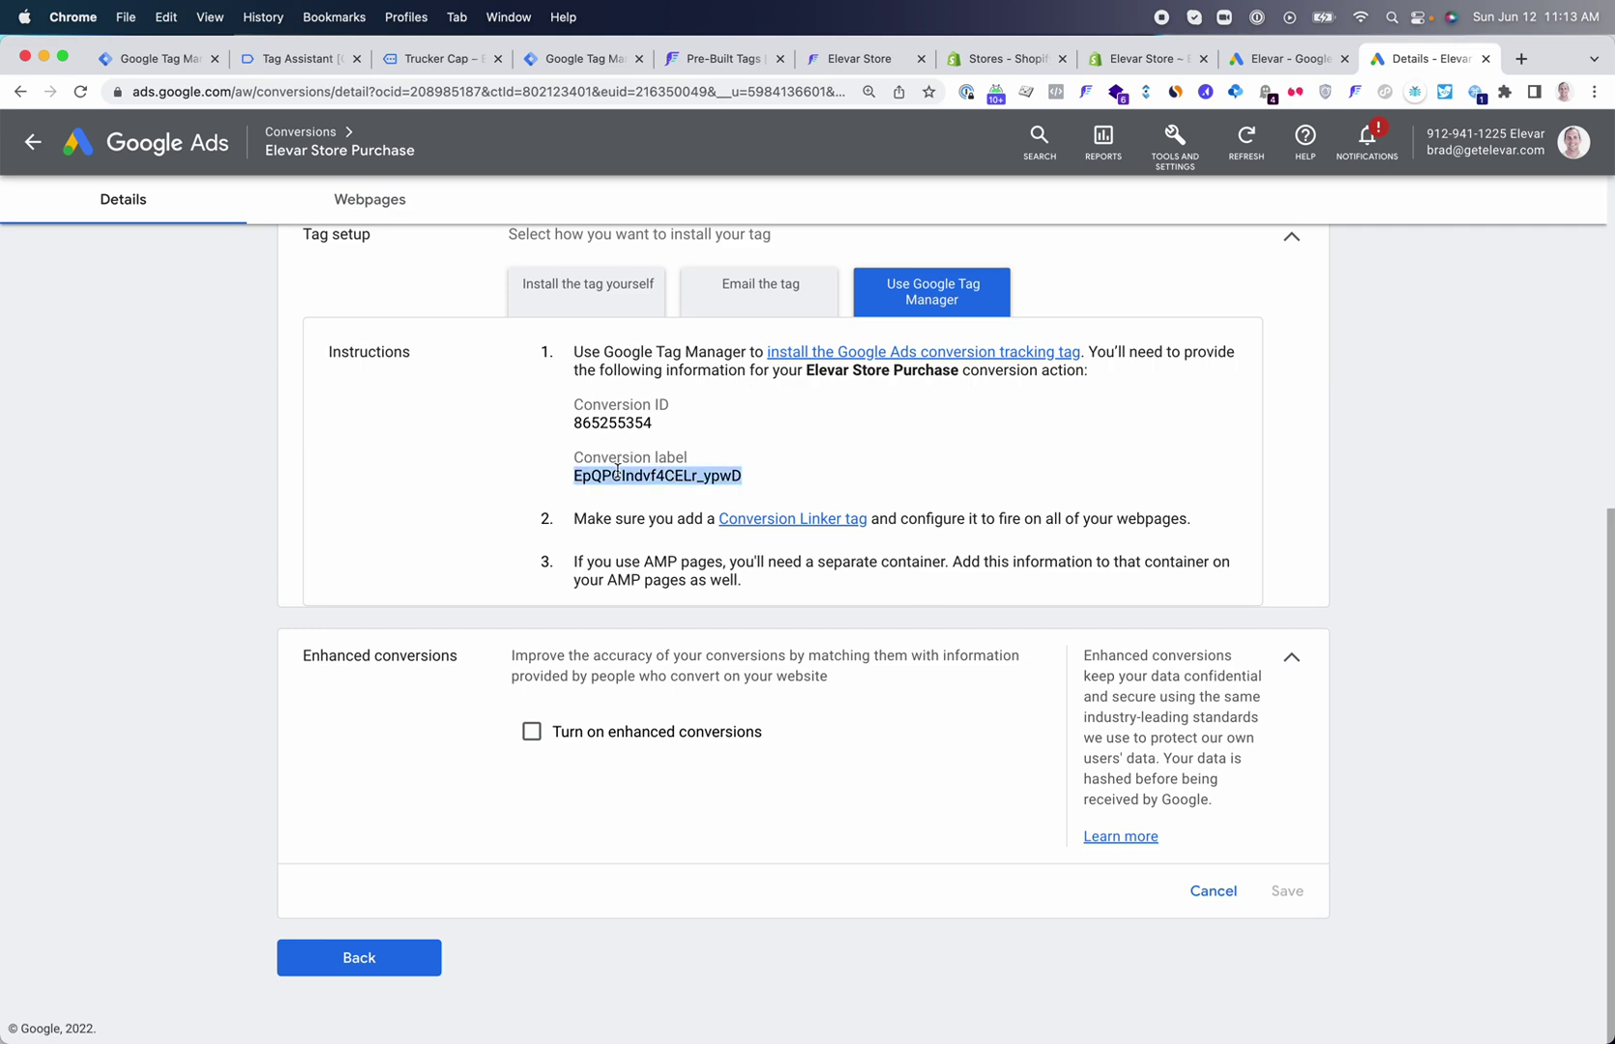
key(super+c)
click(154, 58)
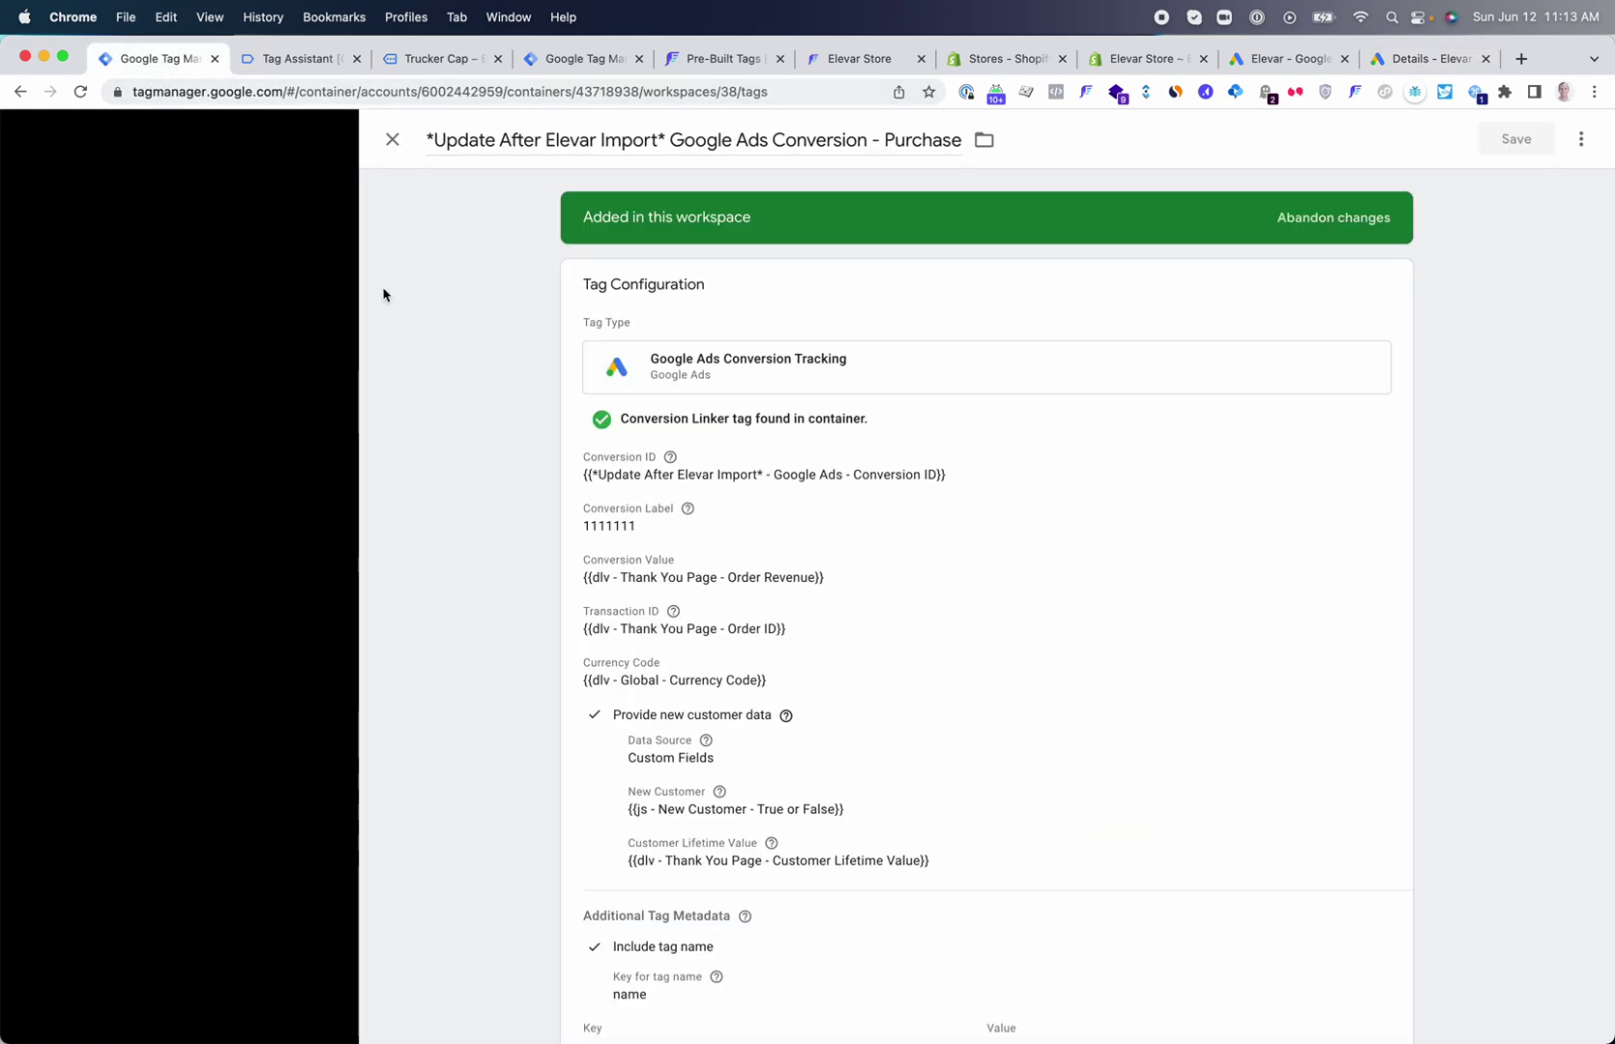
click(611, 528)
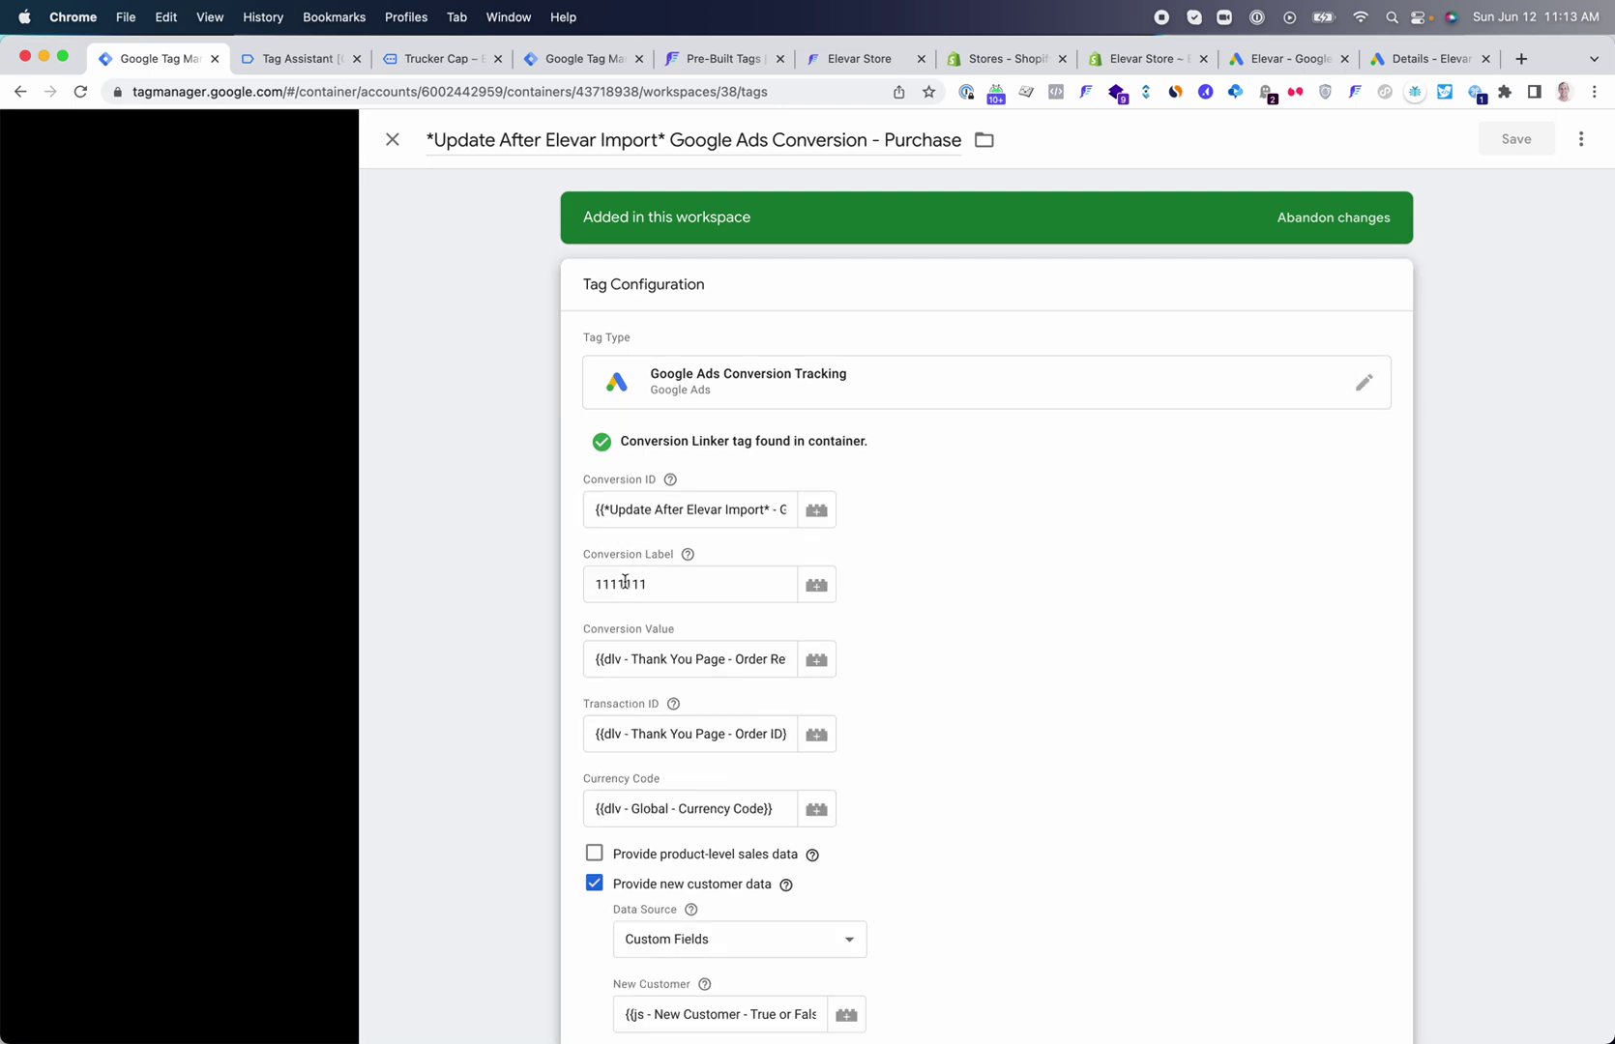
double_click(624, 583)
key(super+v)
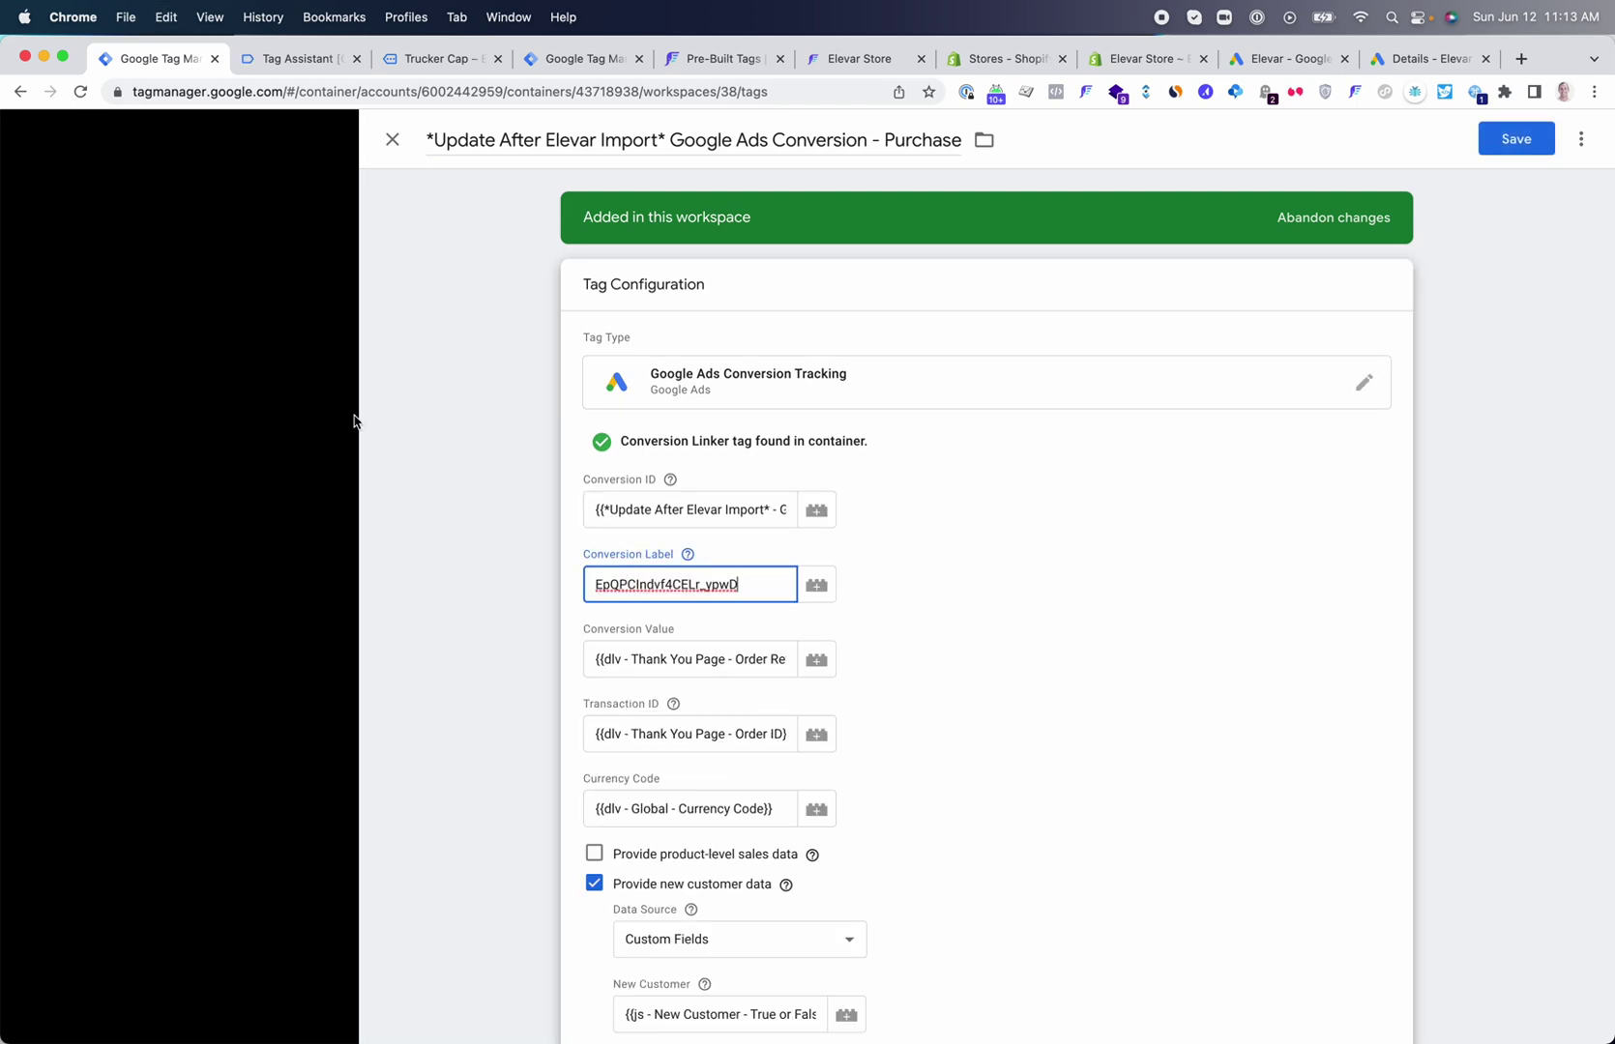
click(241, 474)
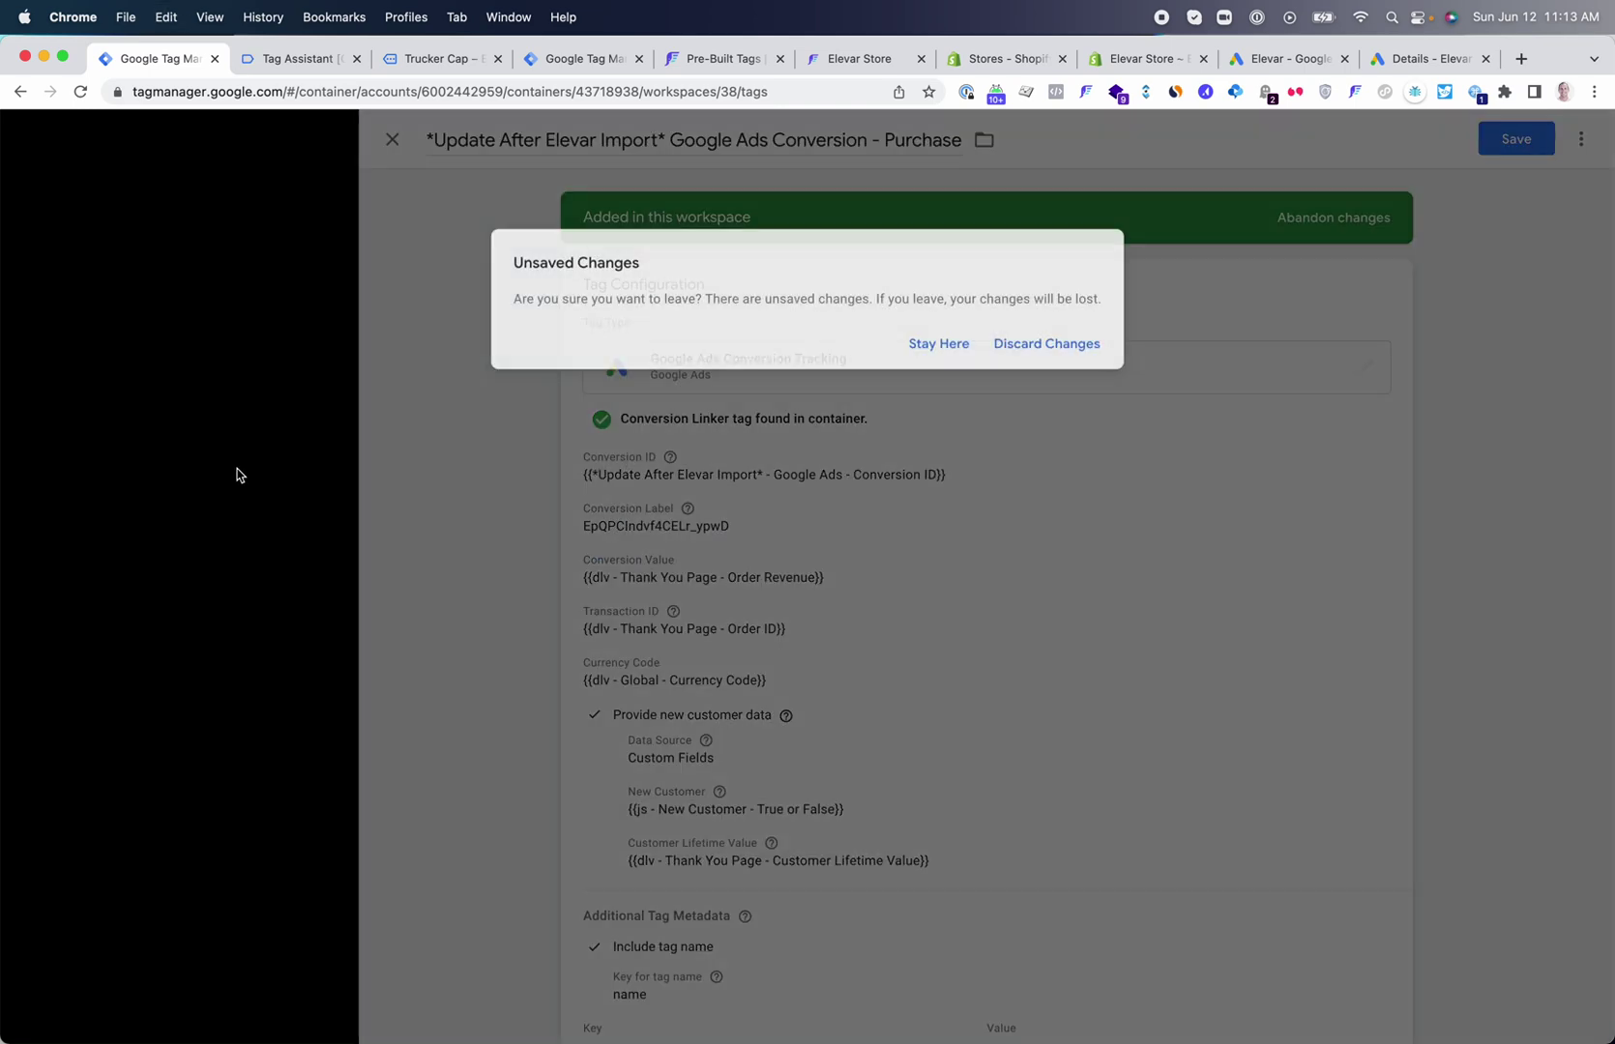
click(1033, 344)
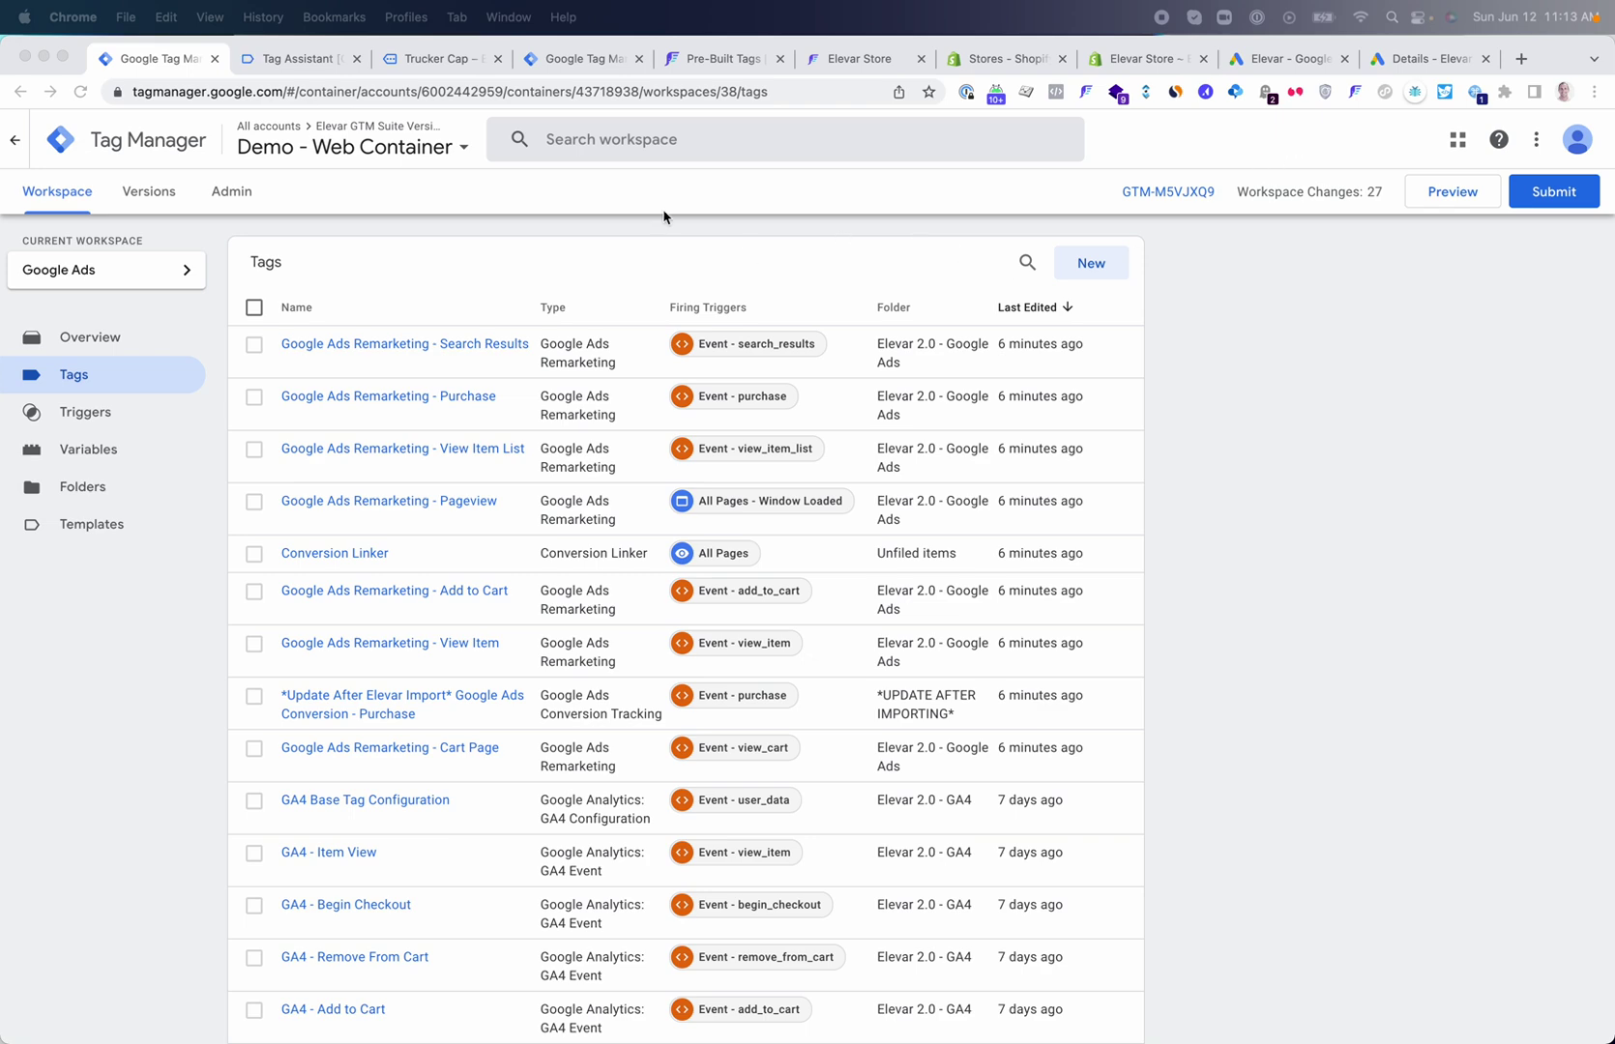
- Check the server-side container's tags, then search 'google ad' and open Google Ads Server Side Data
click(581, 61)
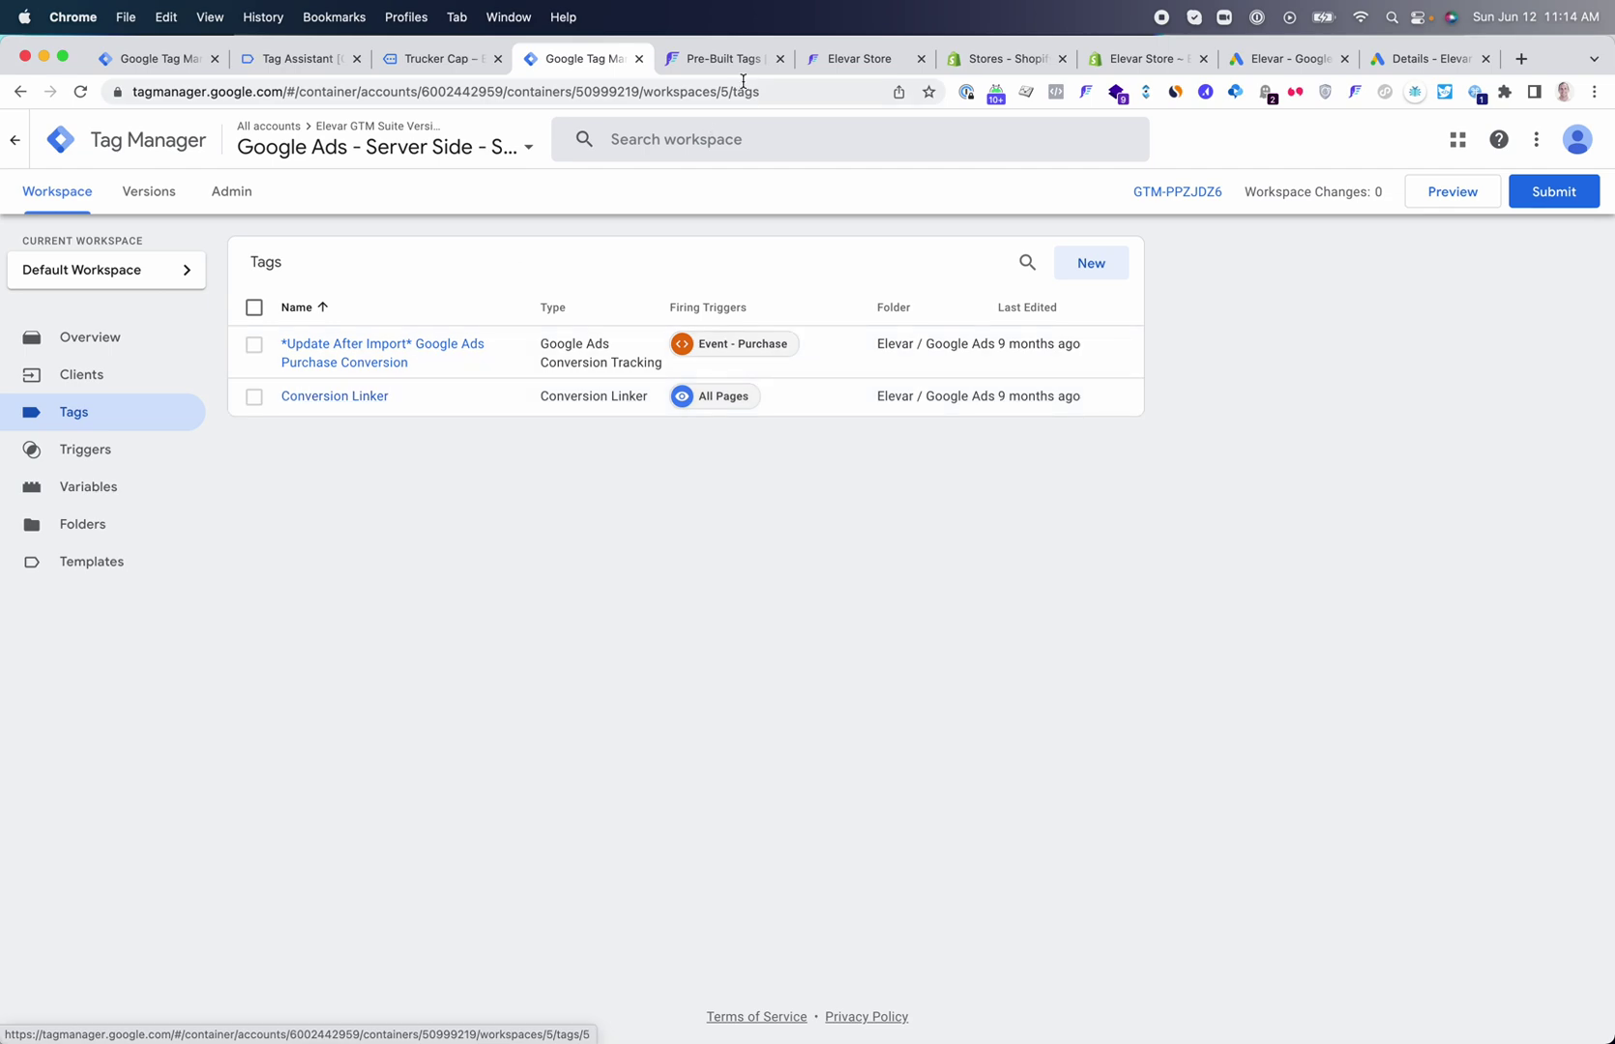
click(720, 59)
click(319, 150)
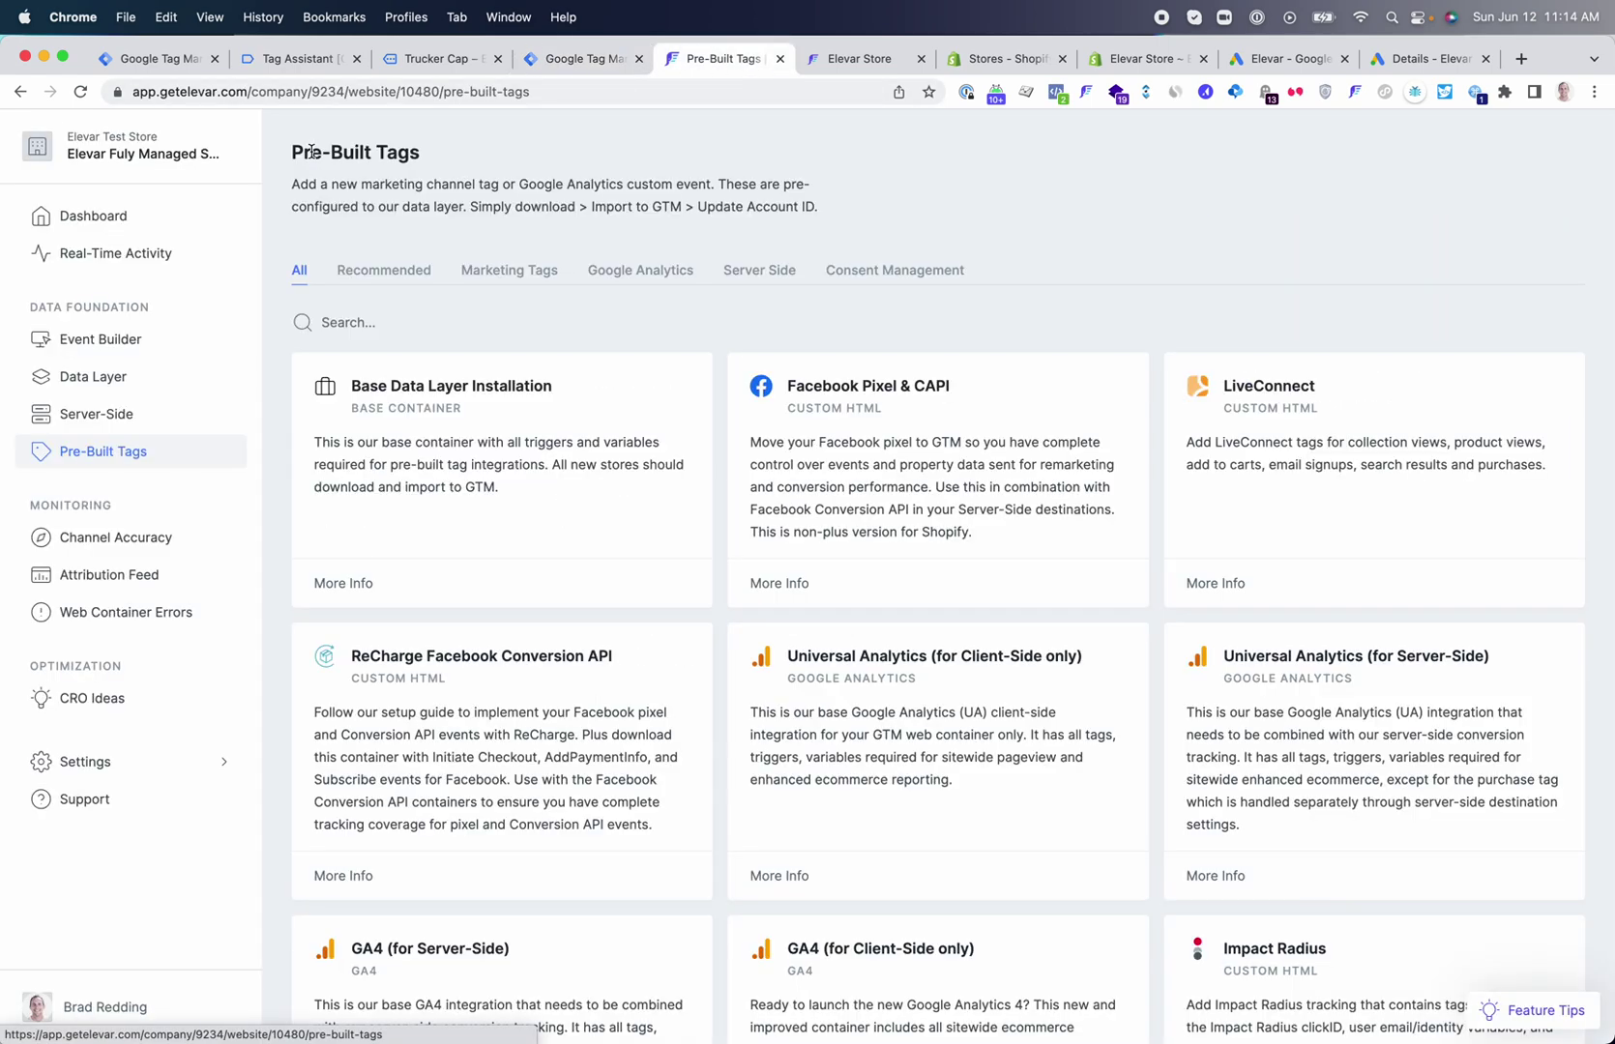
click(361, 322)
text(google ad)
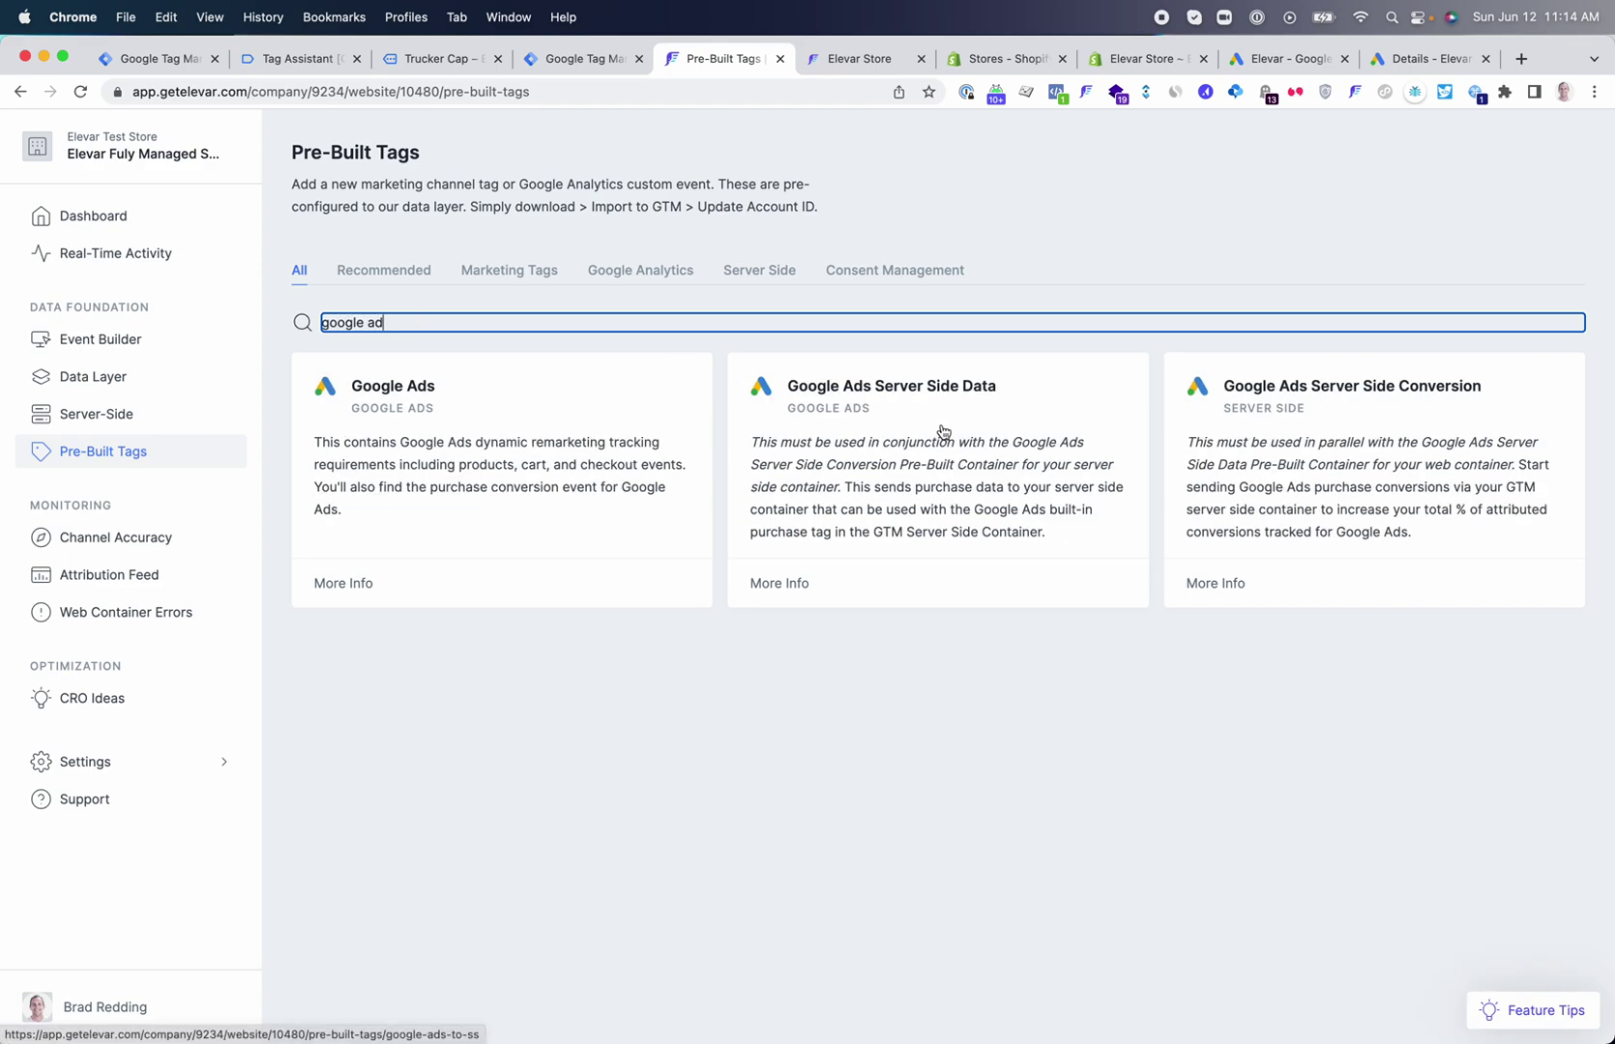
click(943, 432)
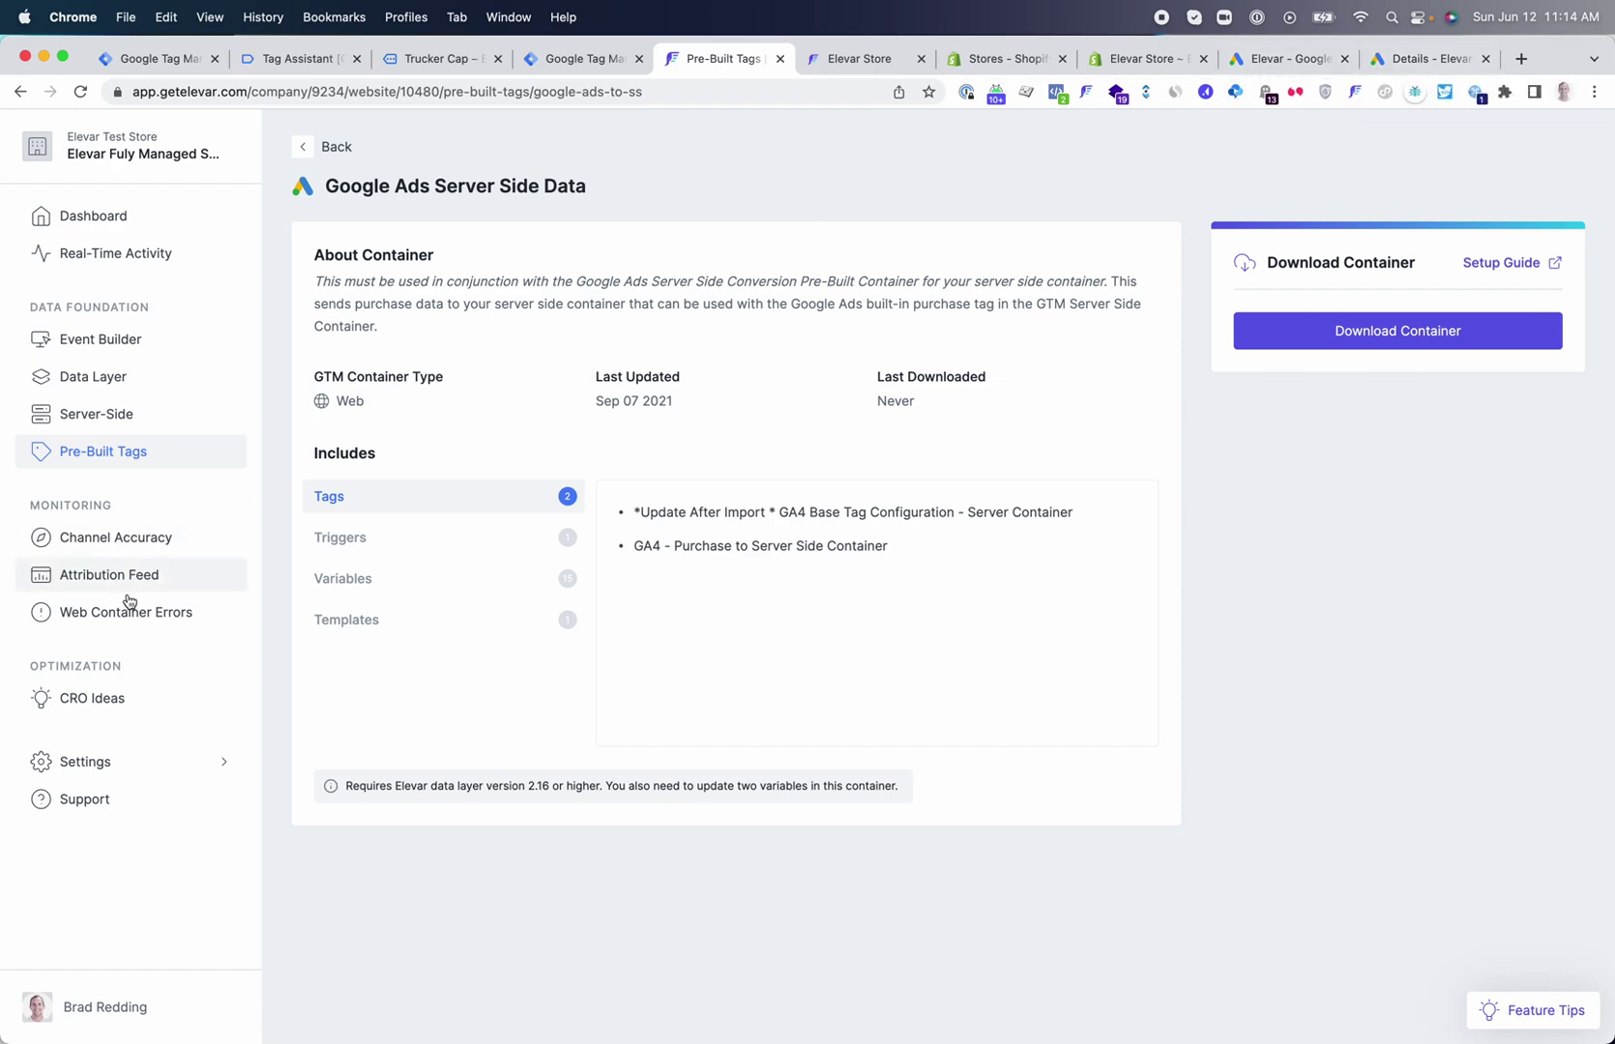
- Open the Web Container Errors report under Monitoring
click(111, 622)
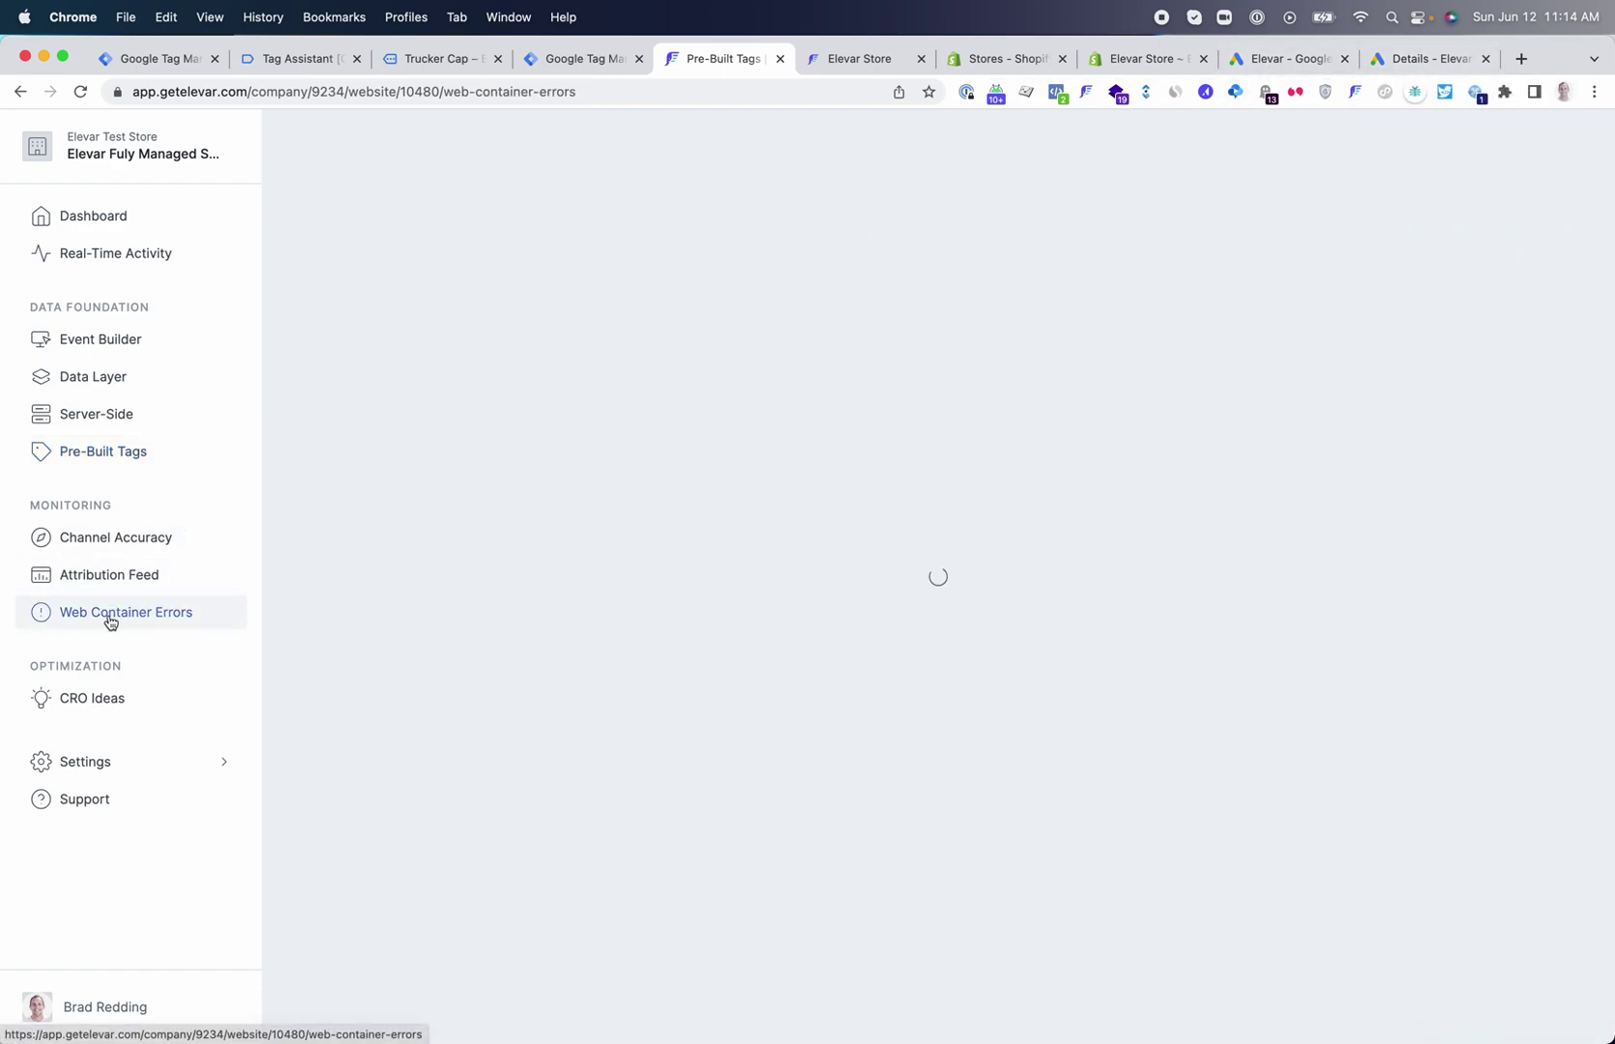